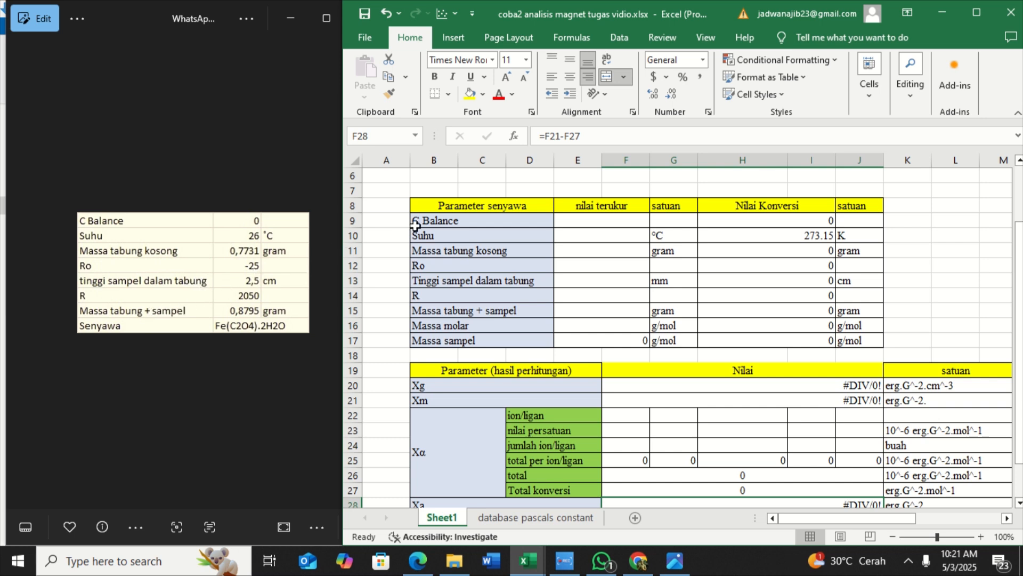
Enter the measured values 0 for C Balance and 26 °C for Suhu in the compound parameter table
double_click(618, 221)
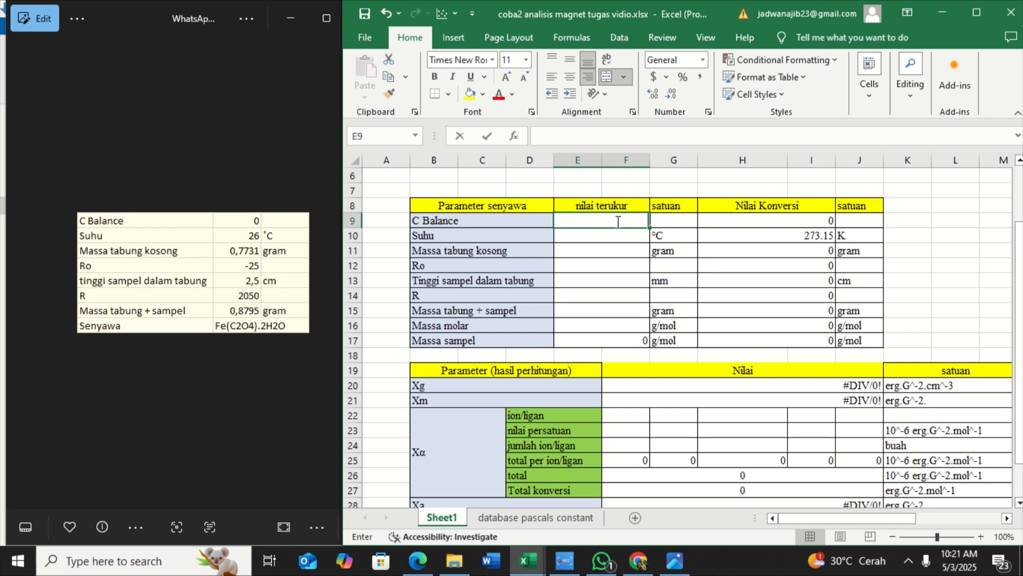
text(0)
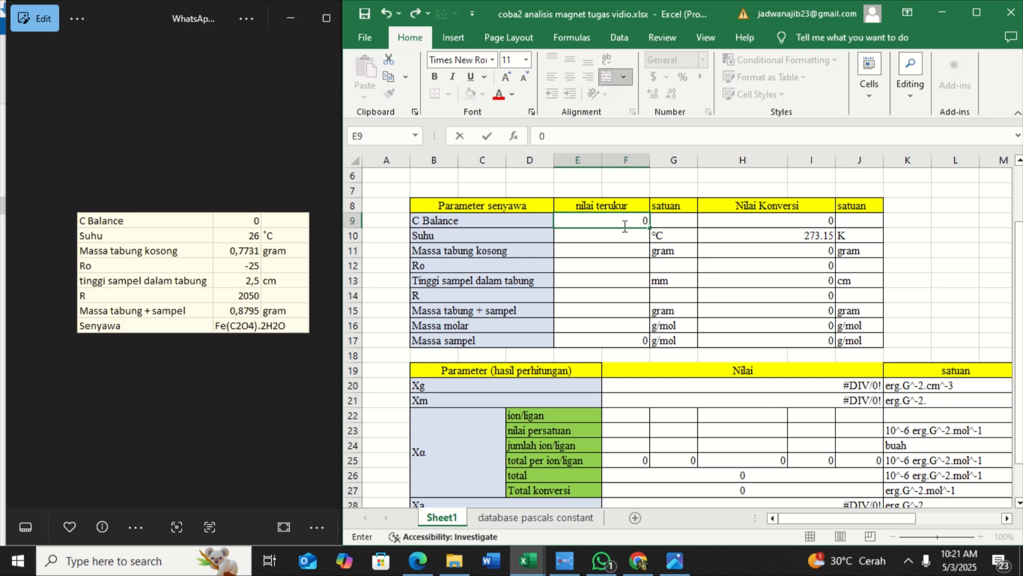
key(Return)
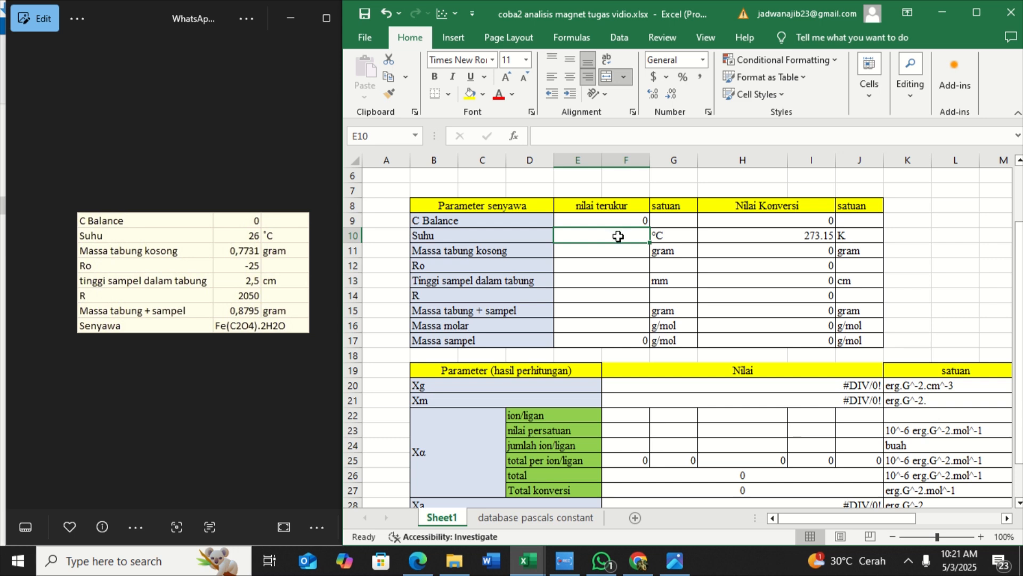
text(26)
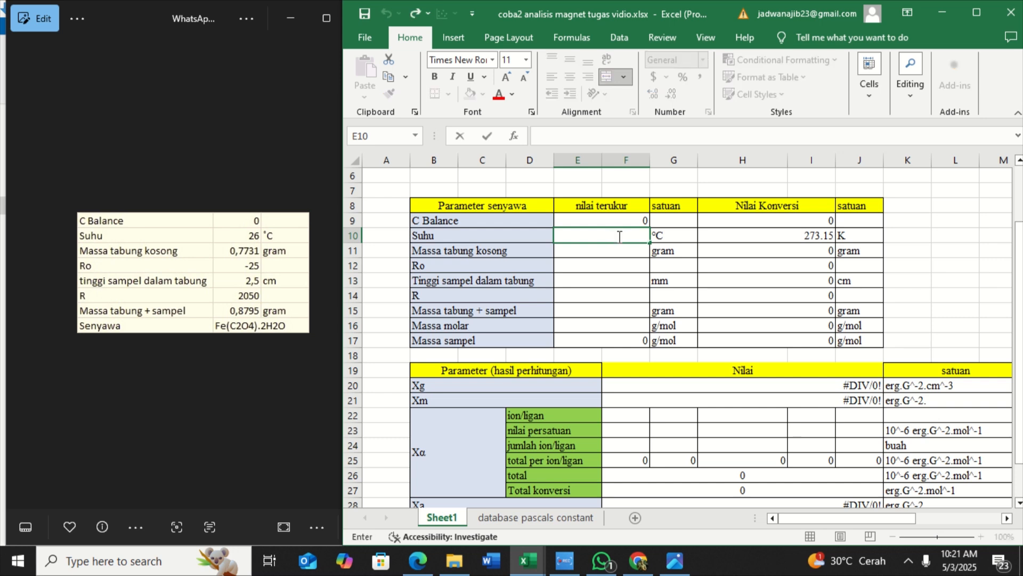
key(Return)
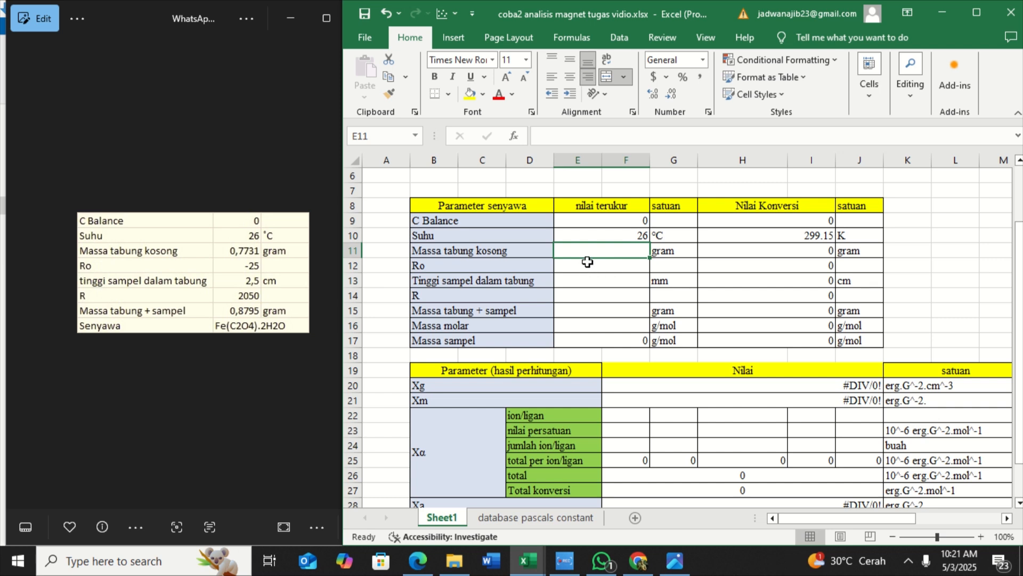
Set the measured Massa tabung kosong to 0.7731 gram
double_click(584, 251)
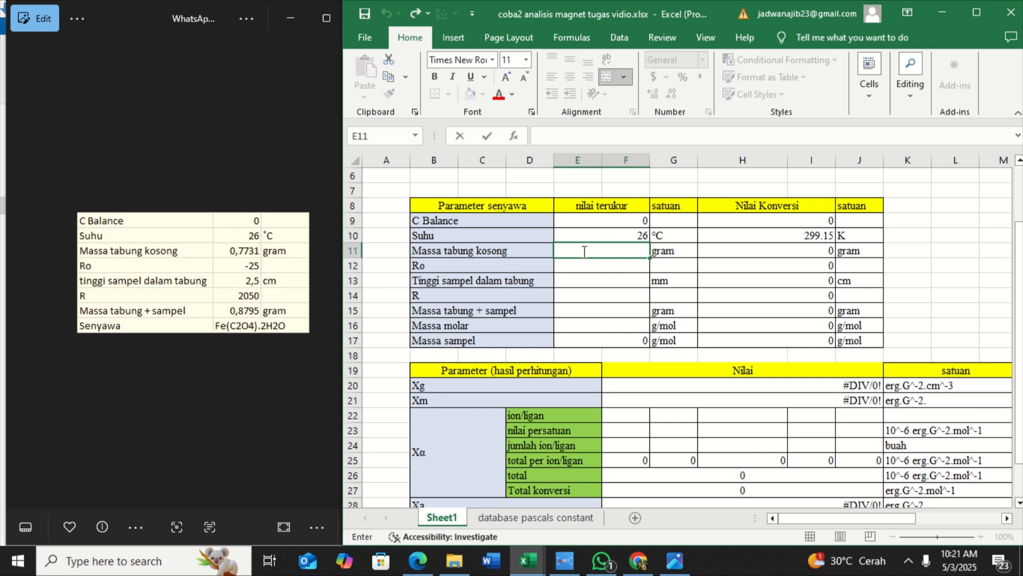
text(0.7731)
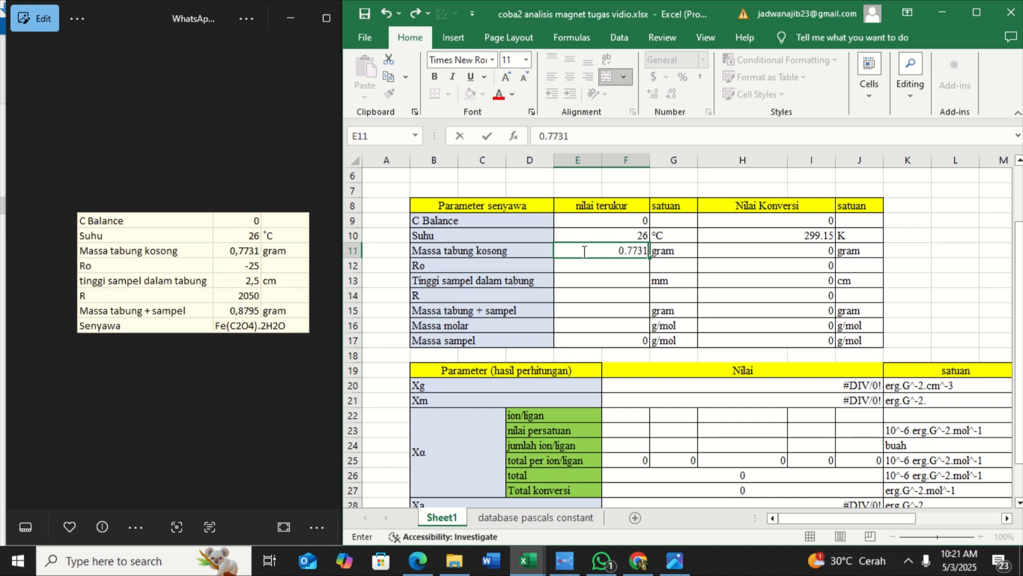
key(Return)
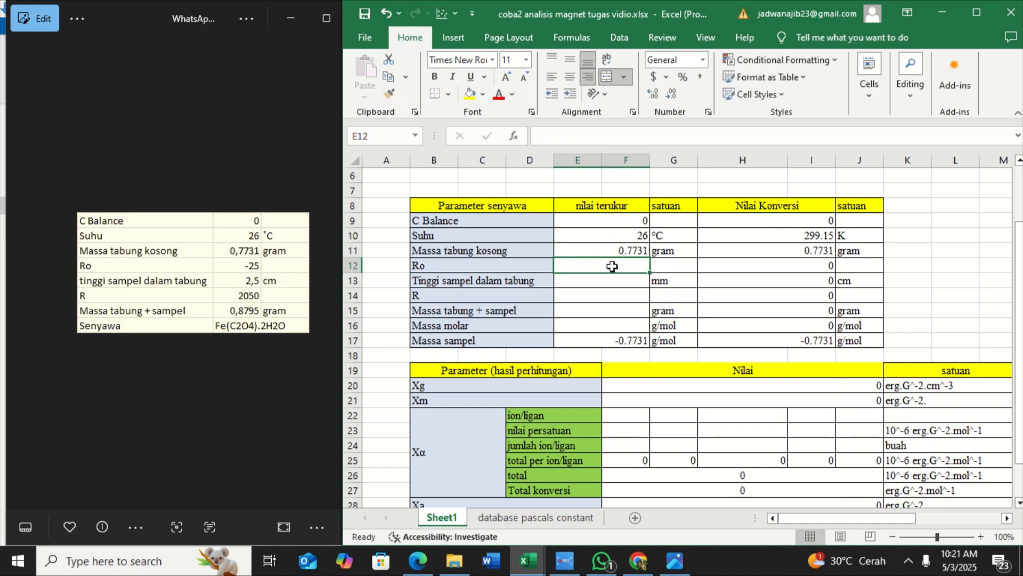
Enter the measured values -25 for Ro and 25 mm for Tinggi sampel dalam tabung
double_click(612, 266)
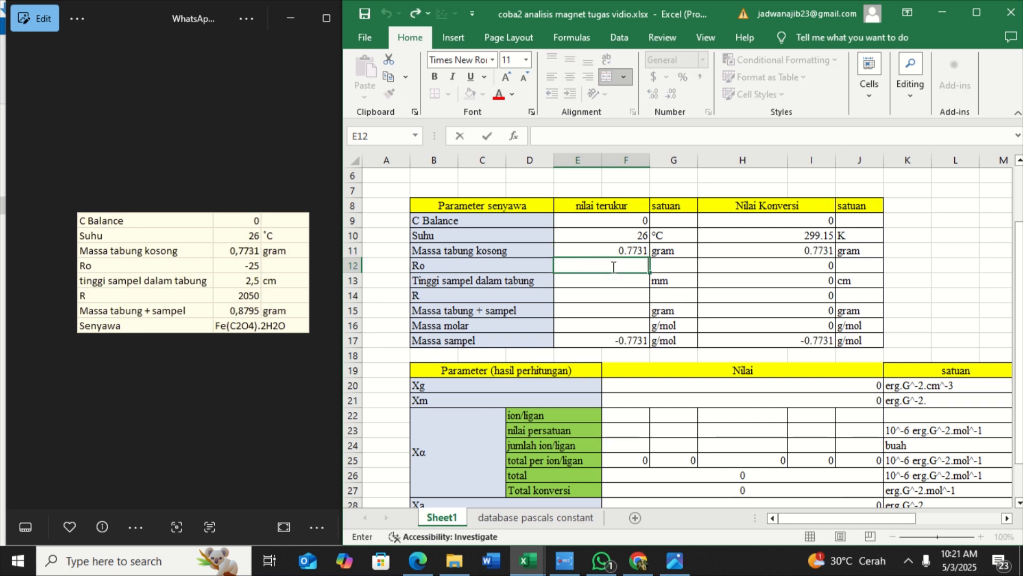
text(-25)
key(Return)
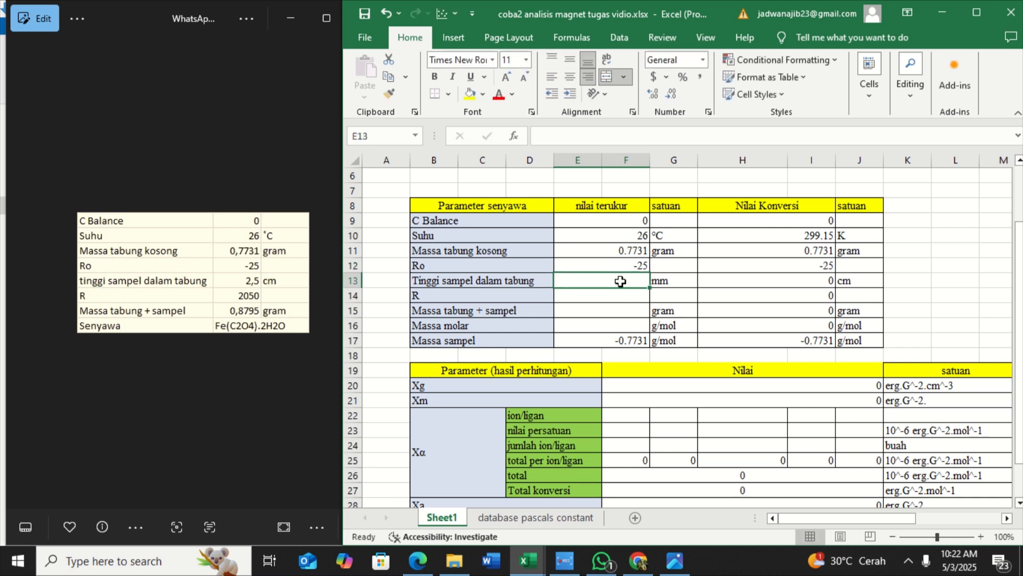
double_click(620, 281)
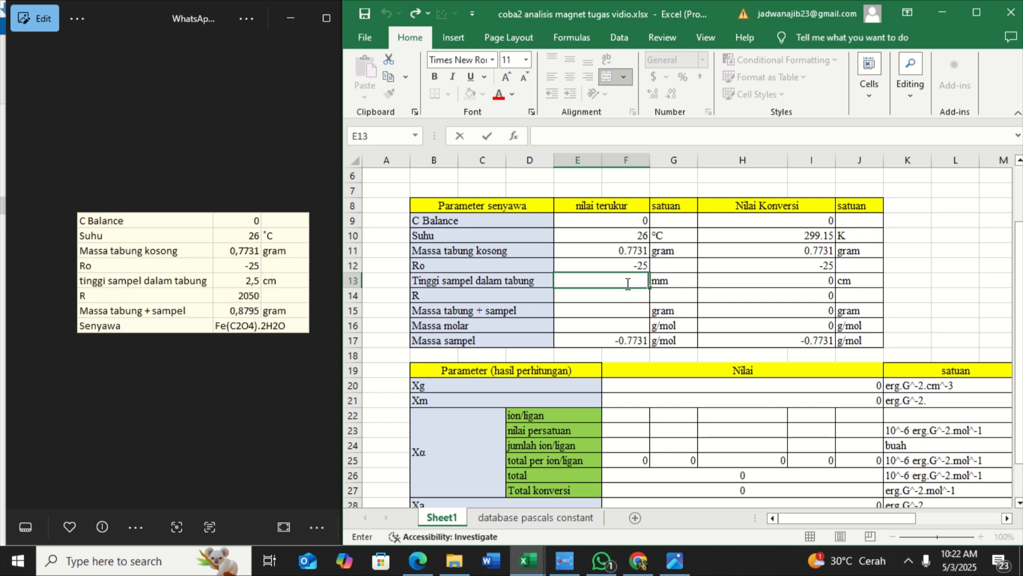
text(25)
key(Return)
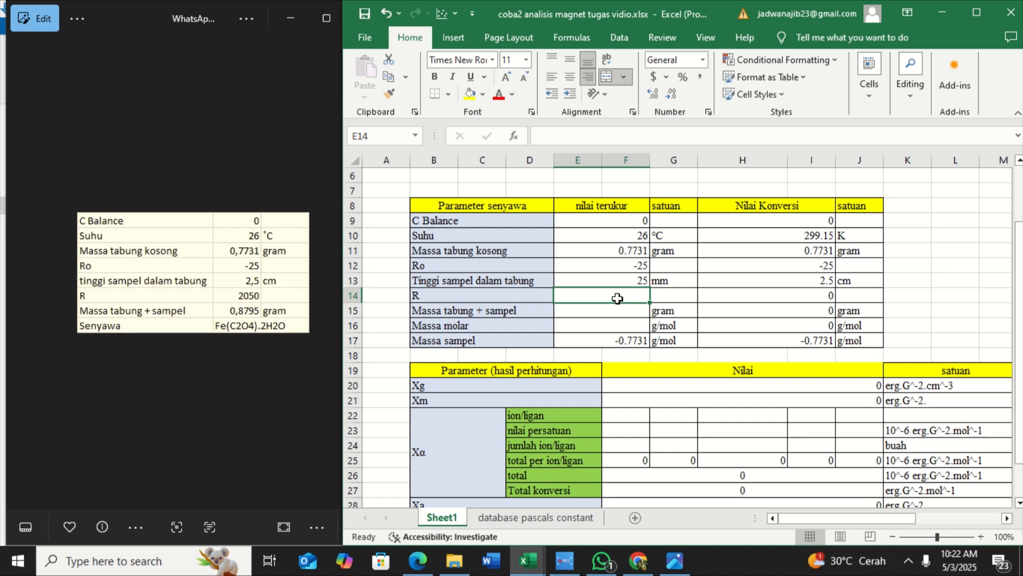
Set the measured R value to 2050 in the compound parameter table
double_click(617, 298)
text(20)
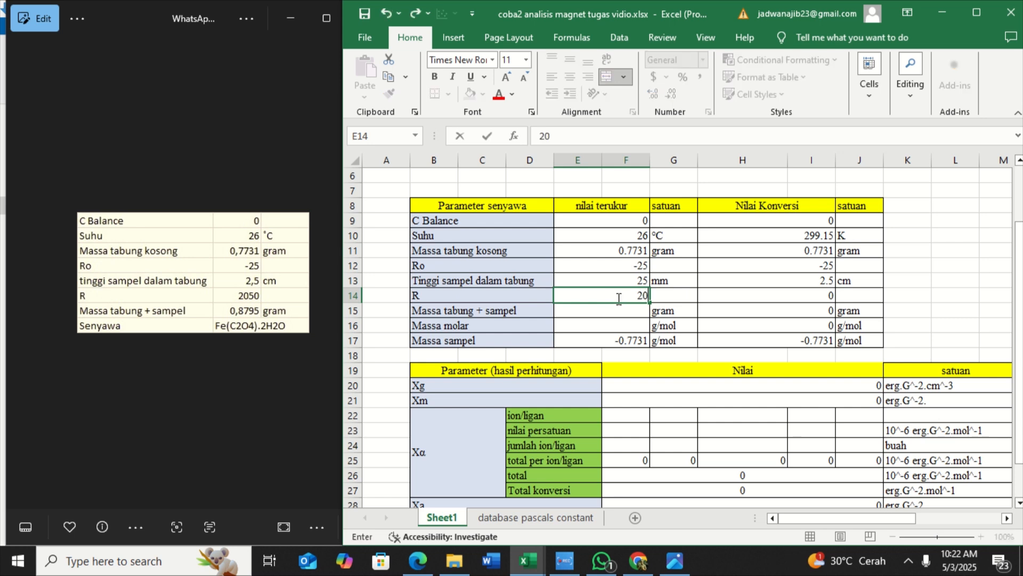
text(50)
key(Return)
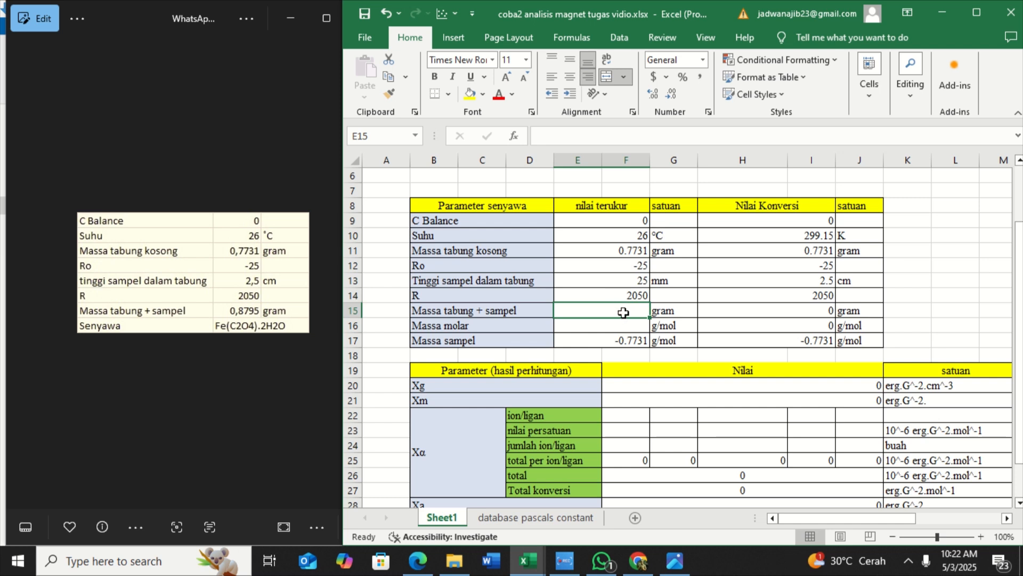
Set the measured Massa tabung + sampel to 0.8795 gram
double_click(625, 312)
text(0)
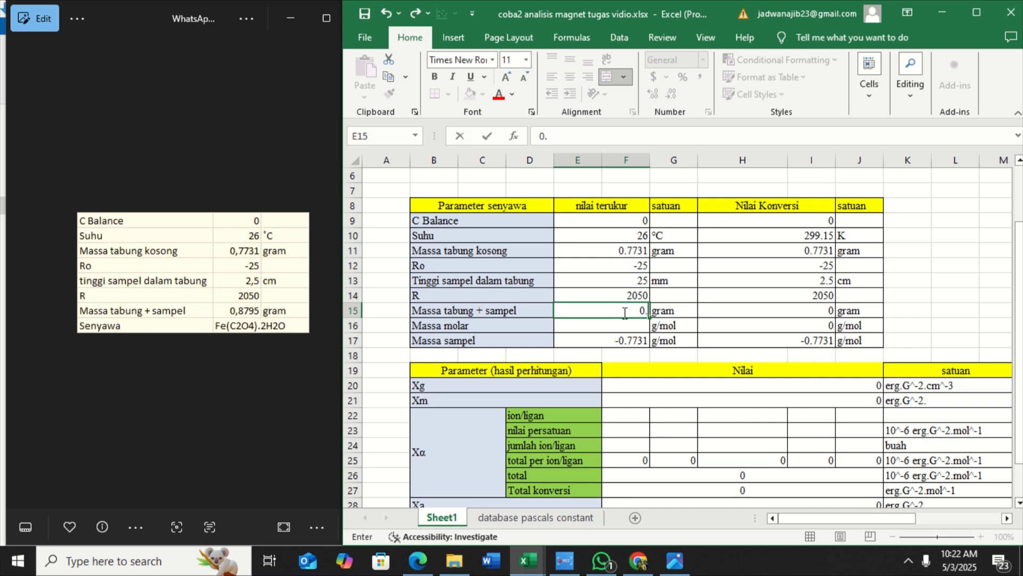
text(.8)
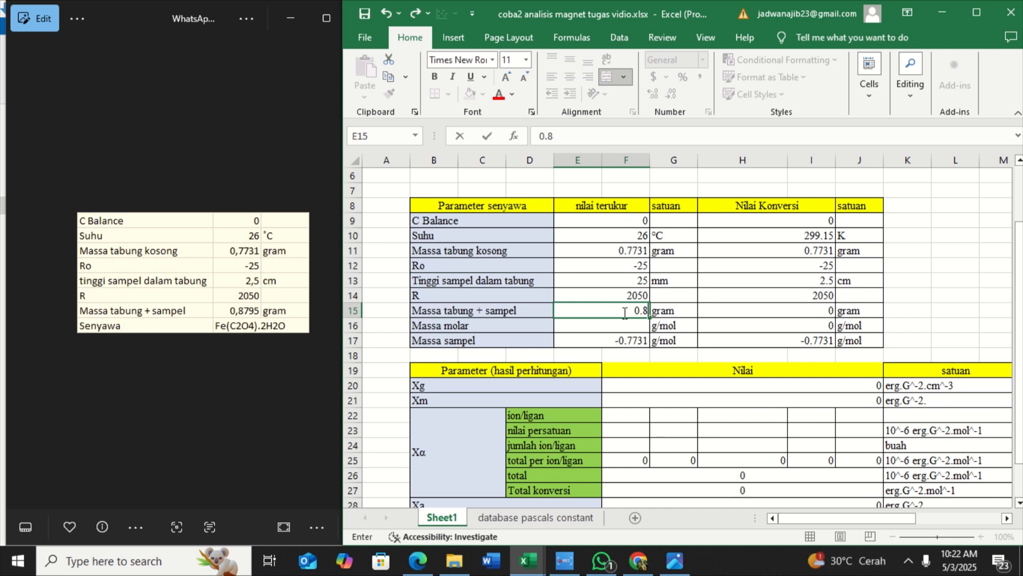
text(795)
key(Return)
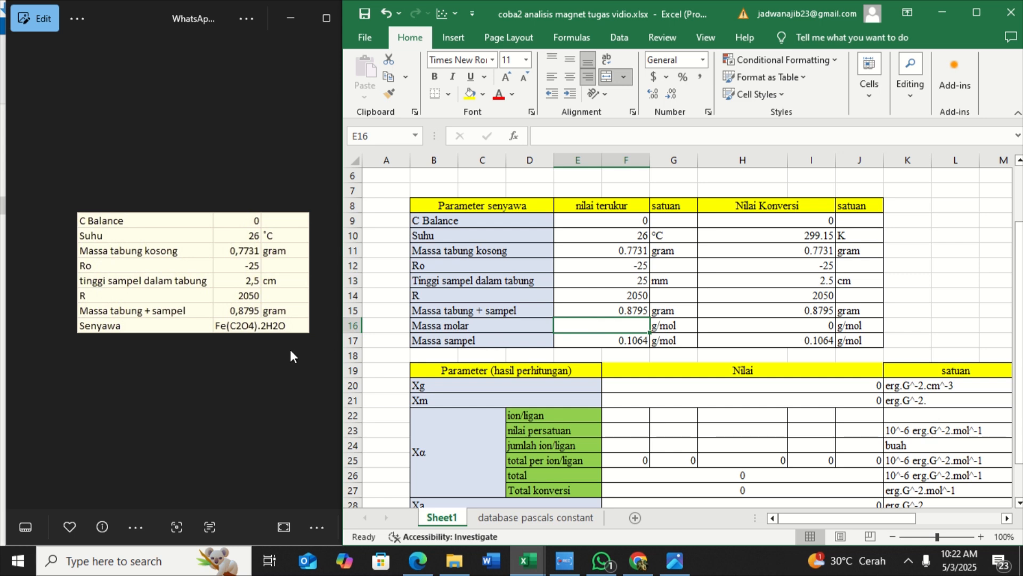
Set the measured Massa molar to 179.90 g/mol
double_click(585, 324)
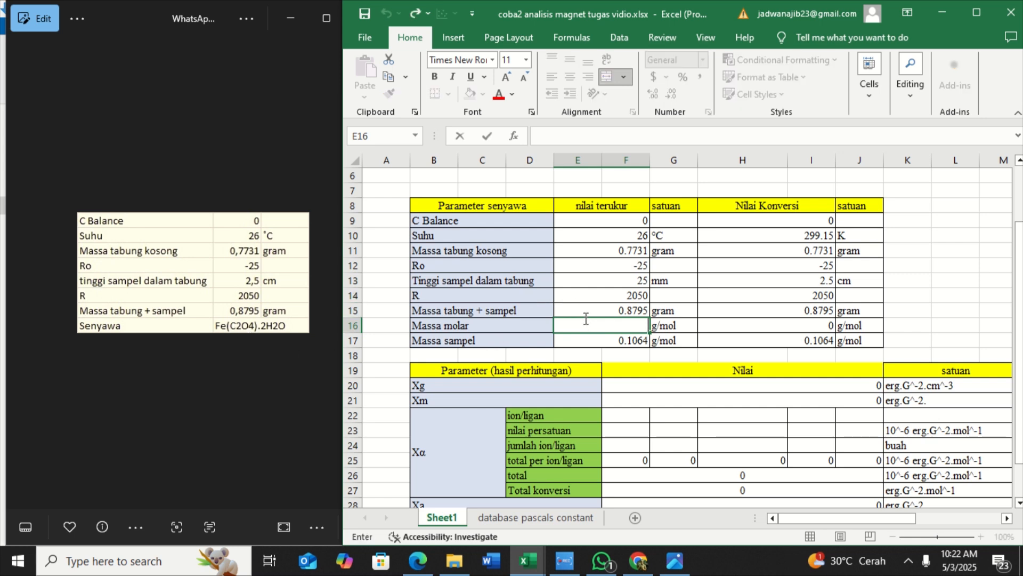
text(179.90)
key(Return)
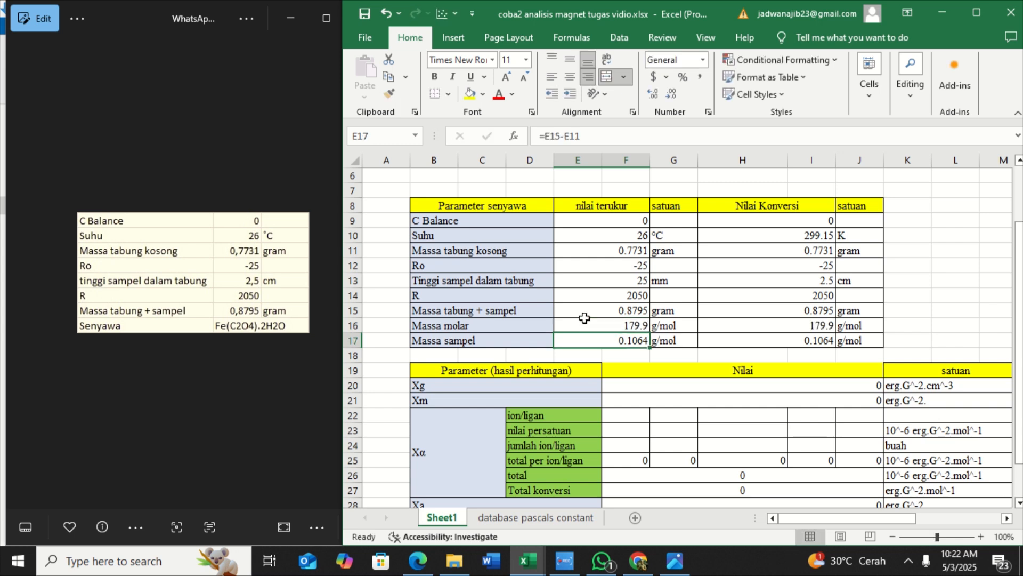
Examine the Xg, Xm, XA and μeff formulas and their symbol explanations beside the parameter and result tables
scroll(611, 306, down, 2)
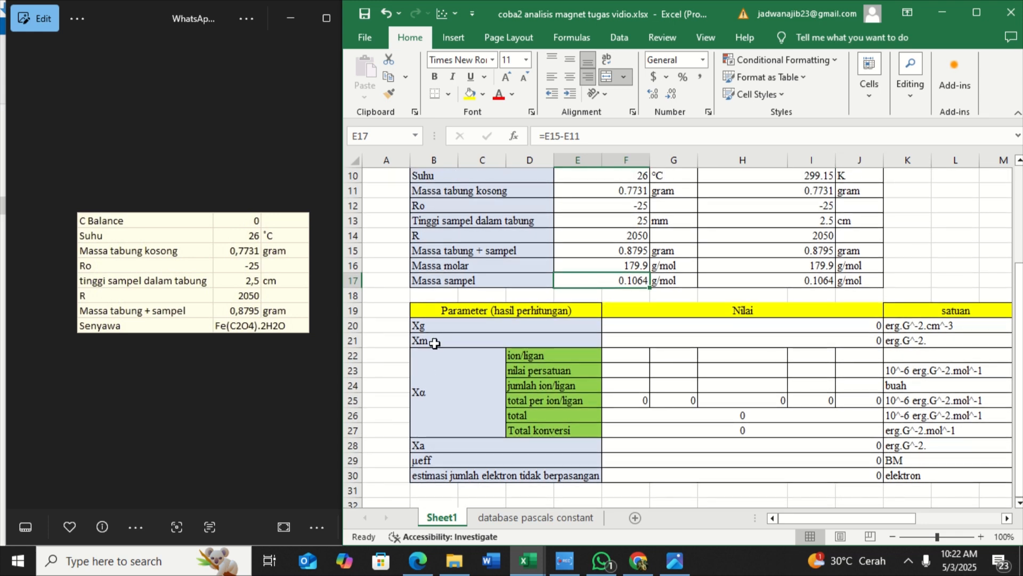
scroll(435, 343, up, 3)
scroll(435, 343, right, 5)
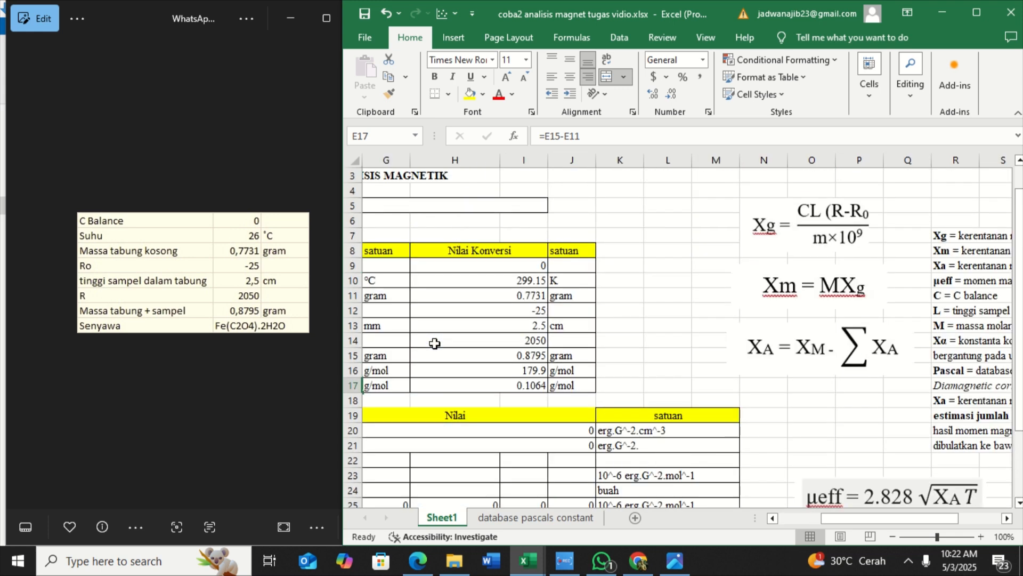
scroll(435, 346, left, 2)
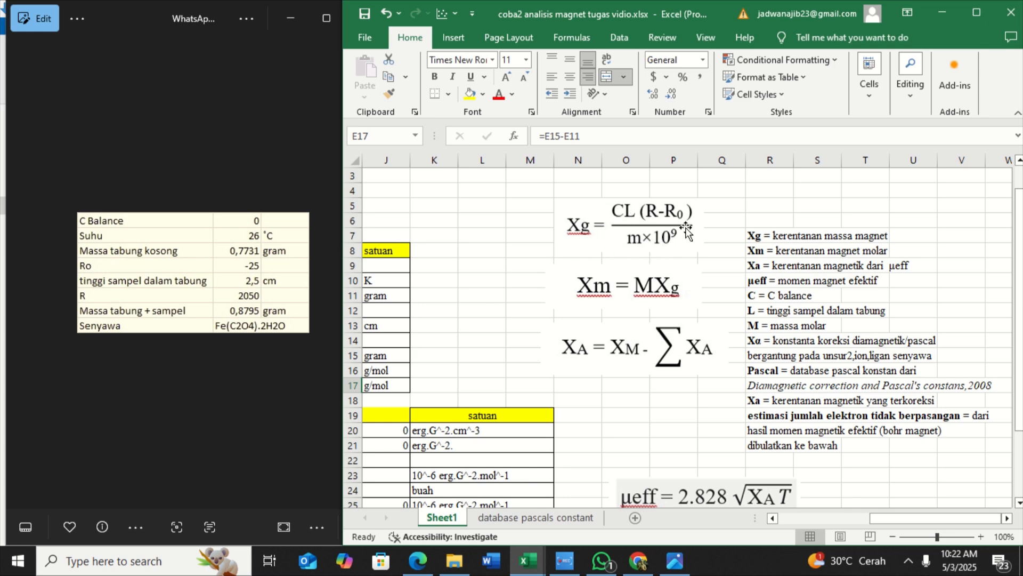
scroll(529, 364, left, 2)
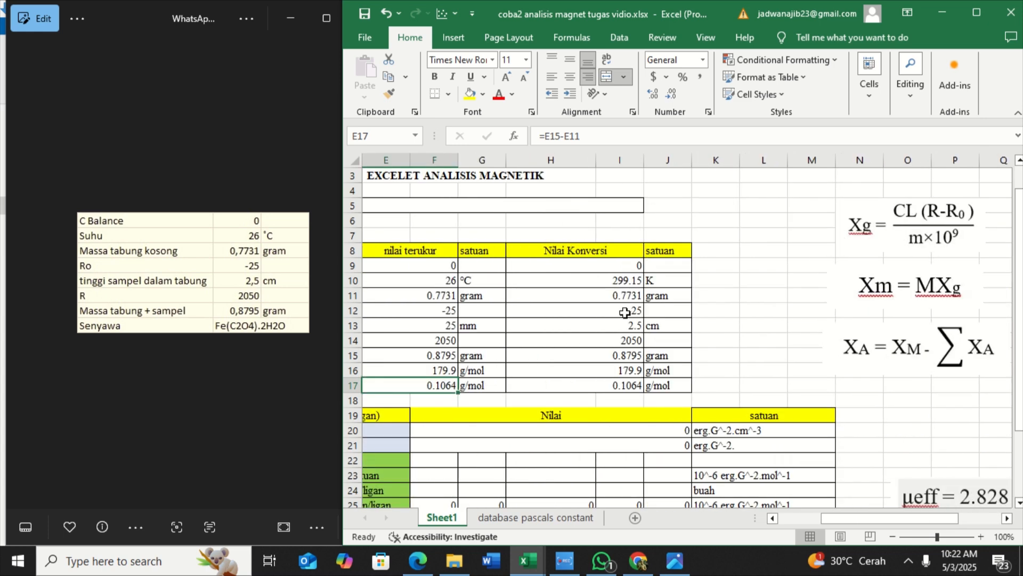
scroll(569, 291, left, 1)
scroll(570, 291, right, 2)
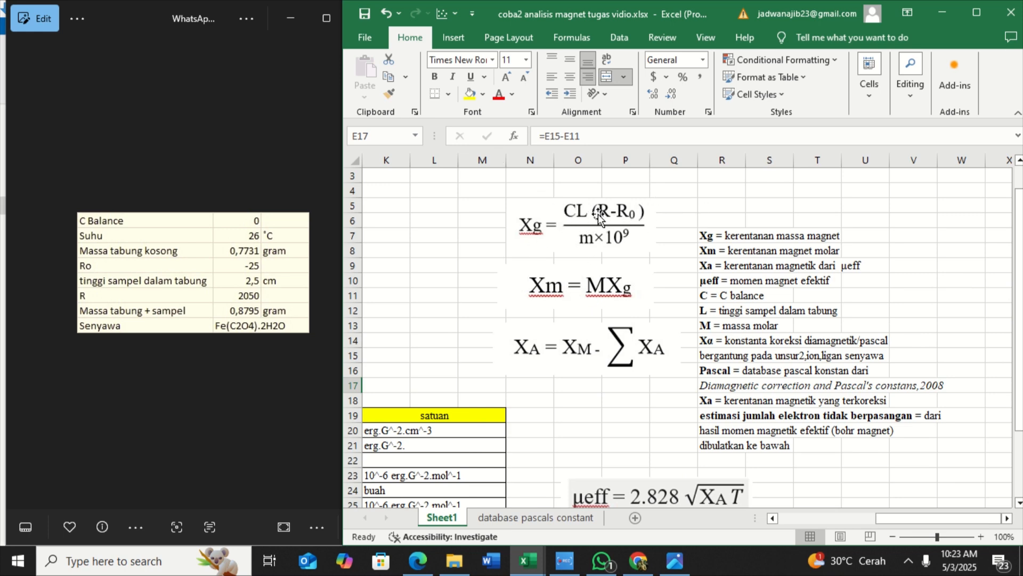
scroll(497, 318, left, 5)
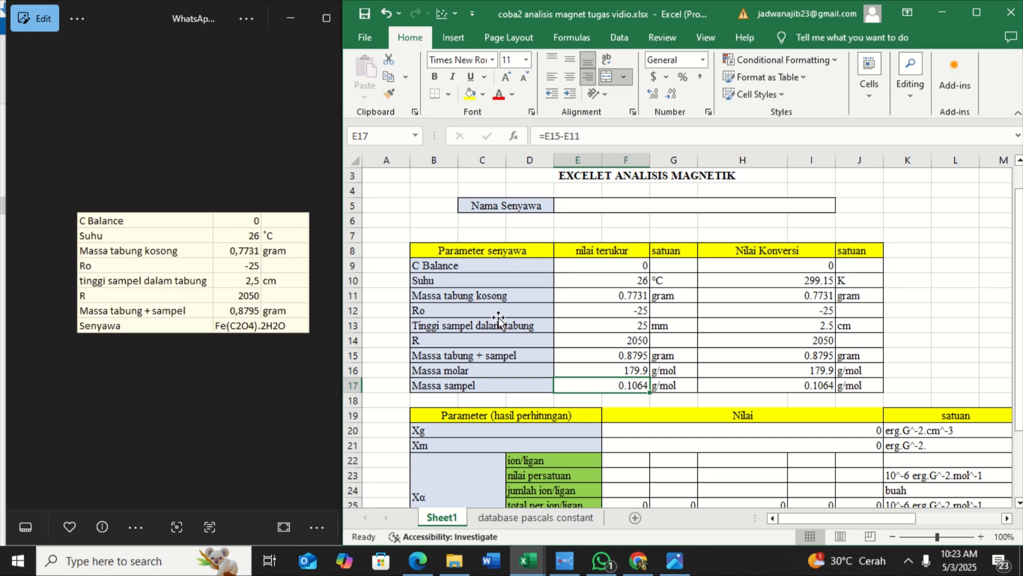
scroll(498, 317, right, 5)
scroll(467, 344, left, 5)
scroll(468, 345, down, 1)
scroll(467, 345, right, 5)
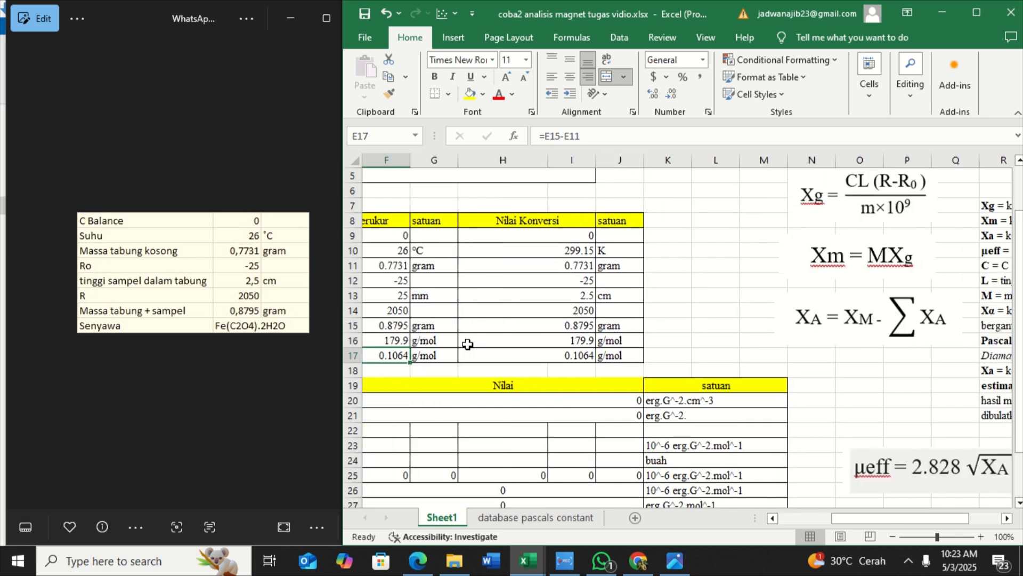
scroll(467, 345, left, 5)
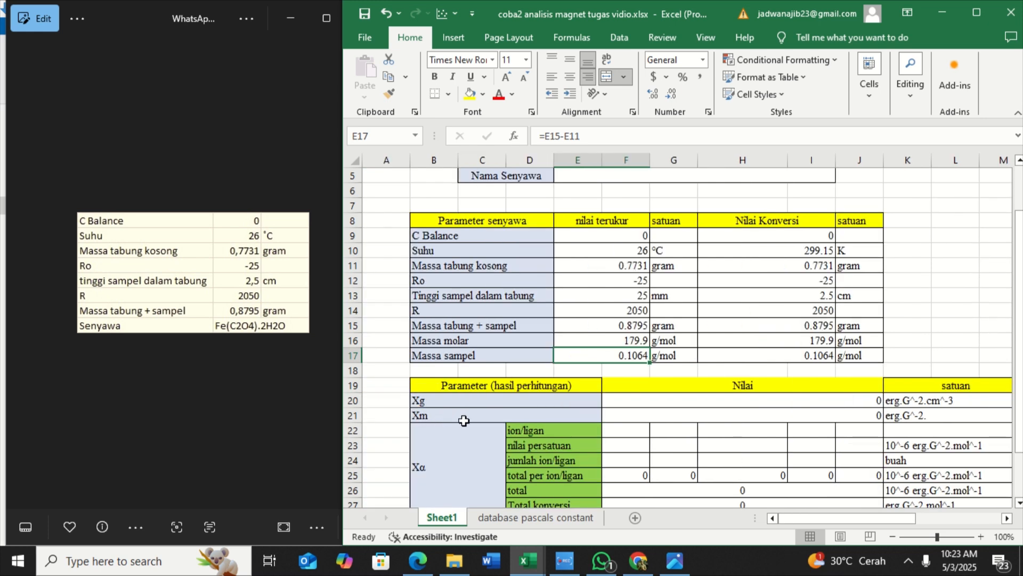
scroll(464, 421, right, 6)
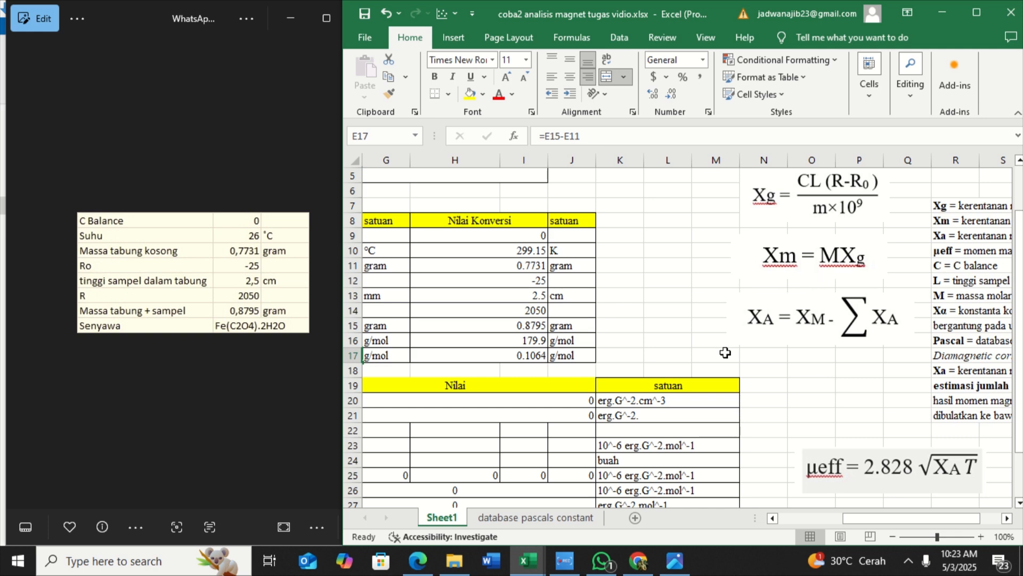
scroll(610, 388, left, 6)
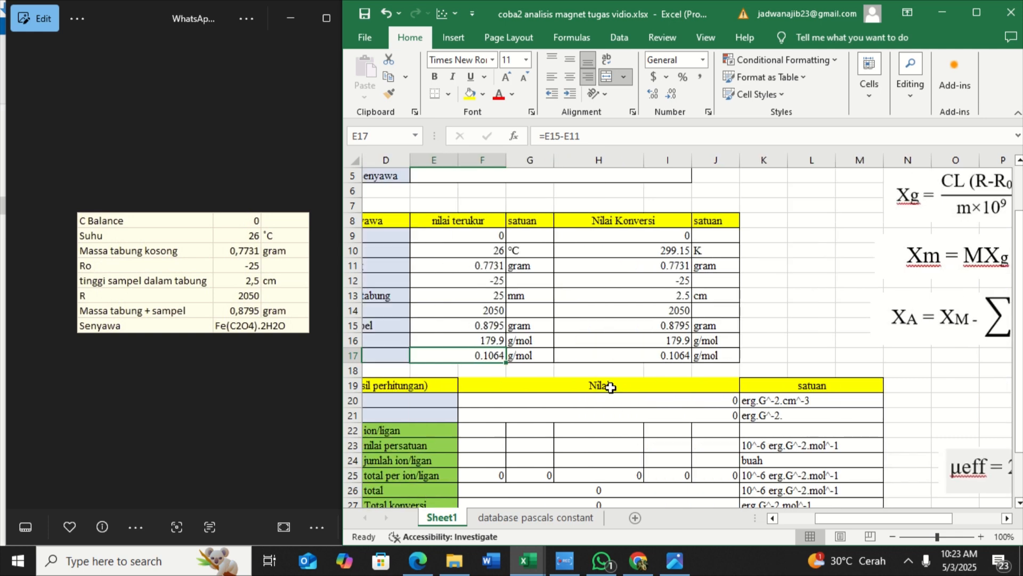
Enter Fe(II) as the first ion in the ion/ligan row of the Xα section
scroll(610, 387, down, 1)
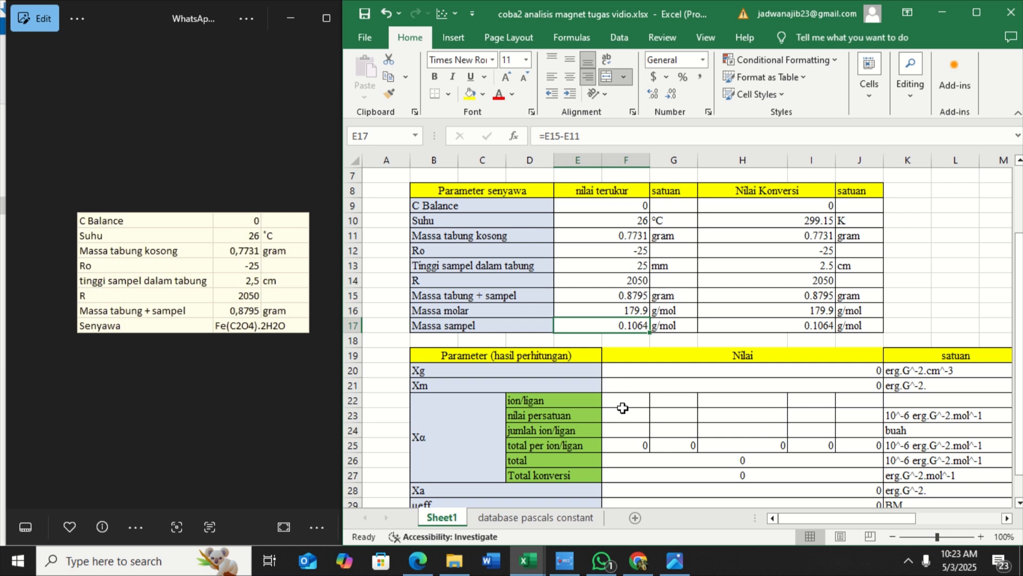
double_click(618, 401)
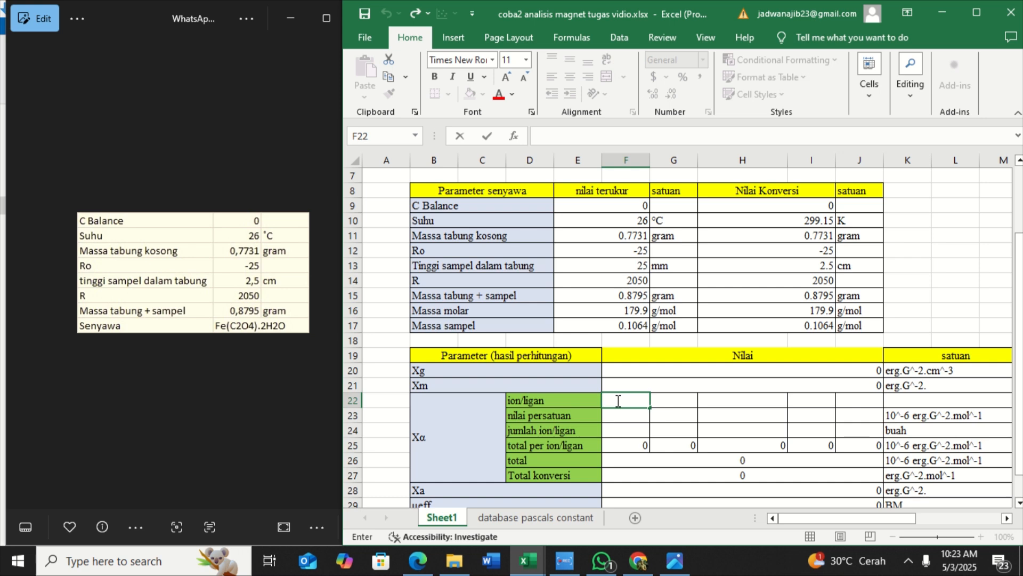
text(Fe(II)
Look through the ion values on the database pascals constant sheet and return to Sheet1
click(503, 519)
scroll(477, 343, down, 1)
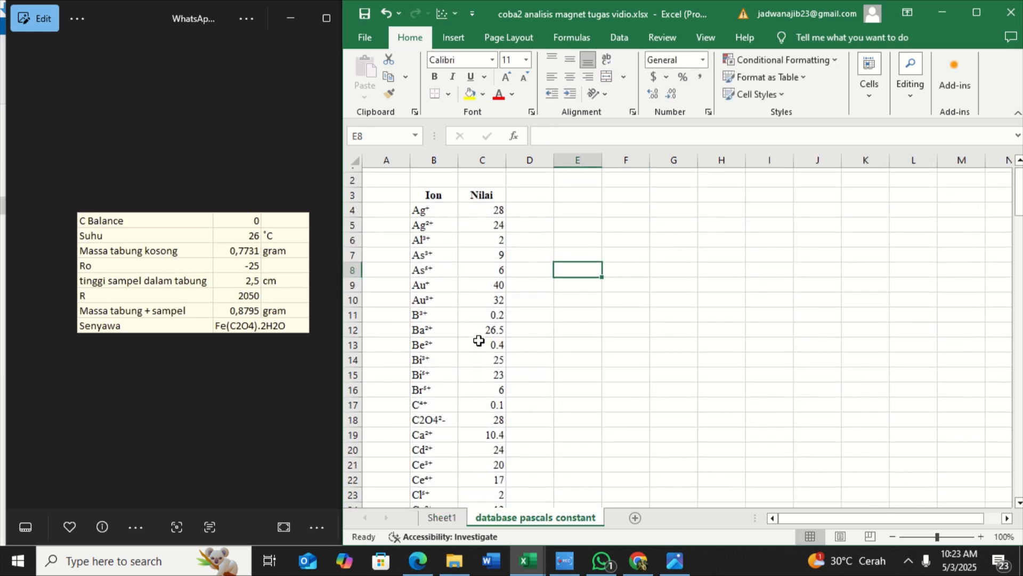
click(446, 518)
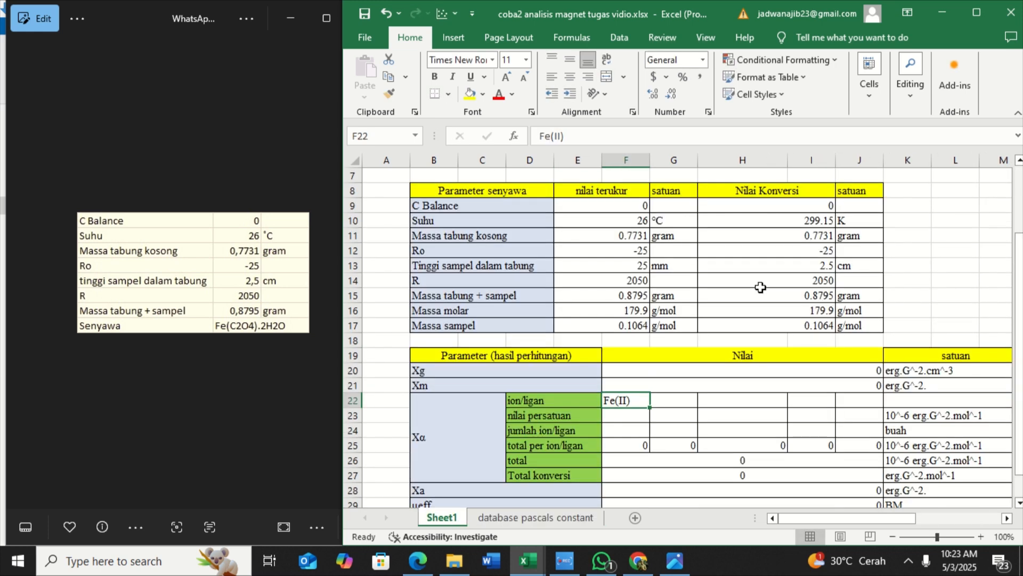
click(540, 517)
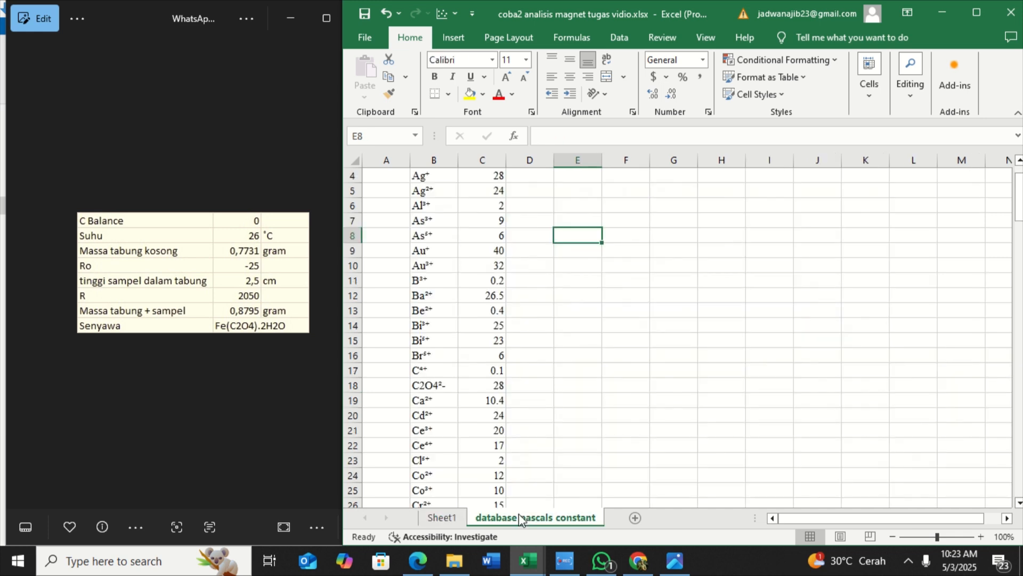
click(448, 517)
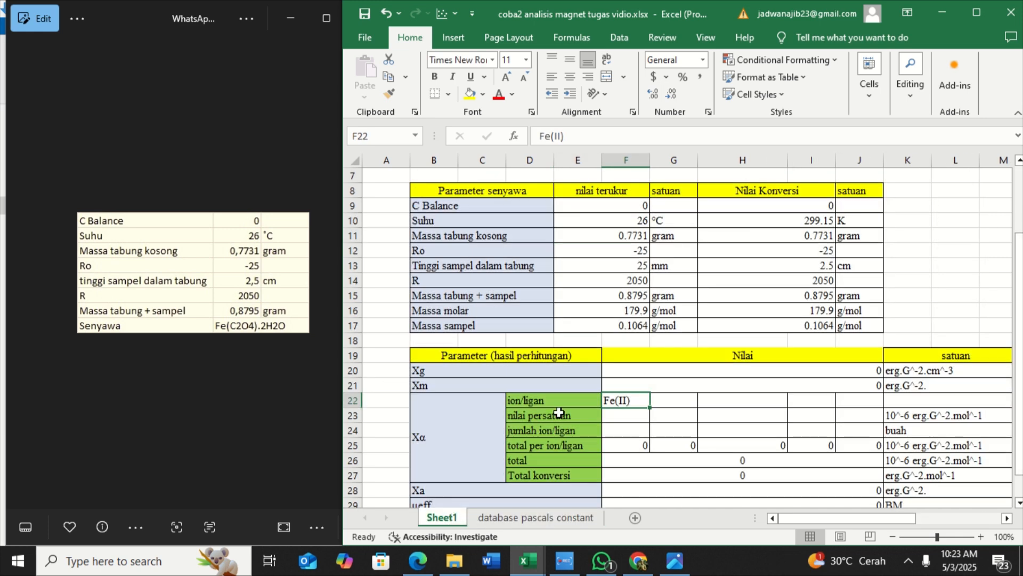
Enter CrO4(-II) and H2O as the second and third entries in the ion/ligan row of the Xα section
double_click(674, 398)
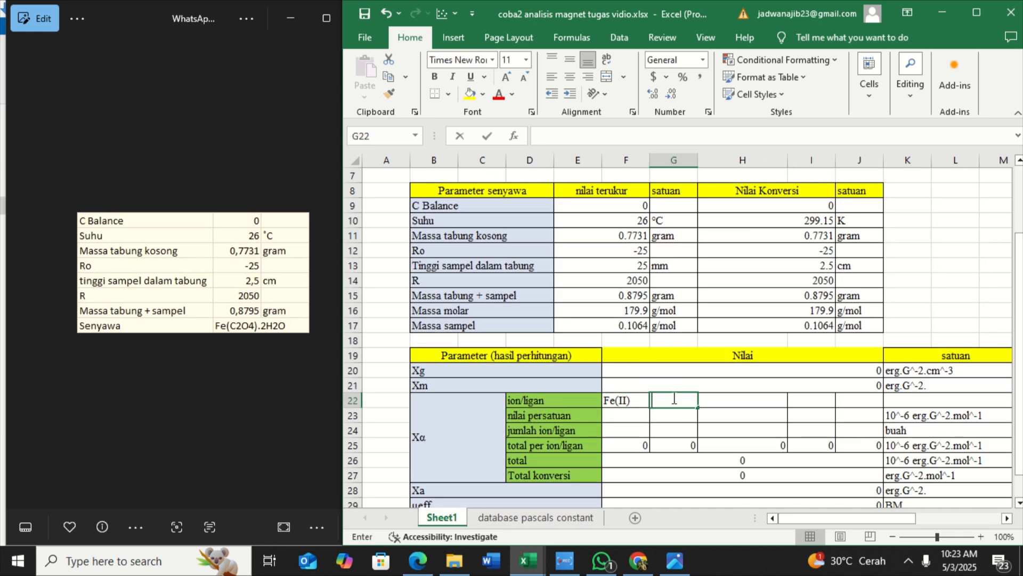
text(Cr)
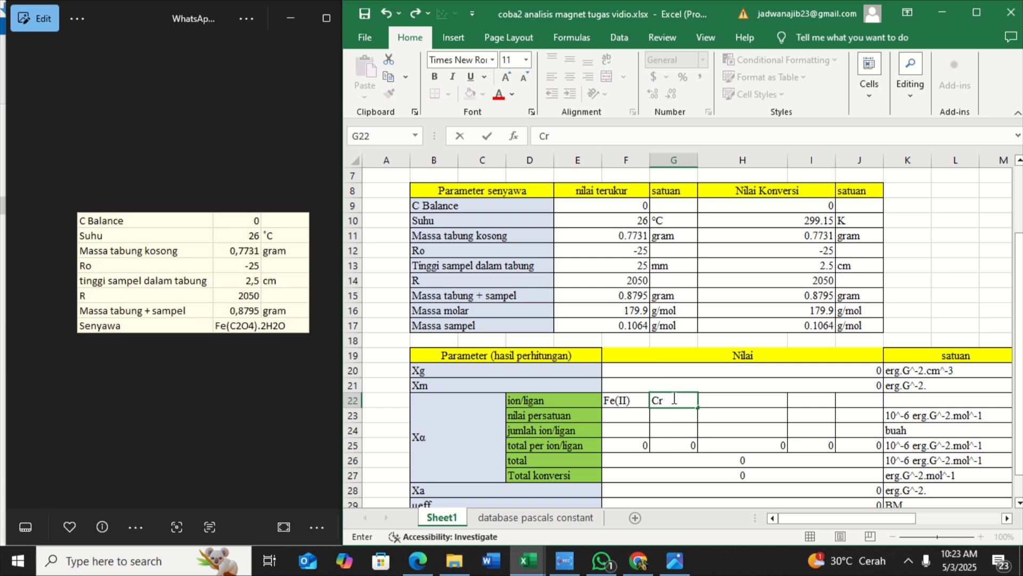
text(O4(-II))
double_click(741, 403)
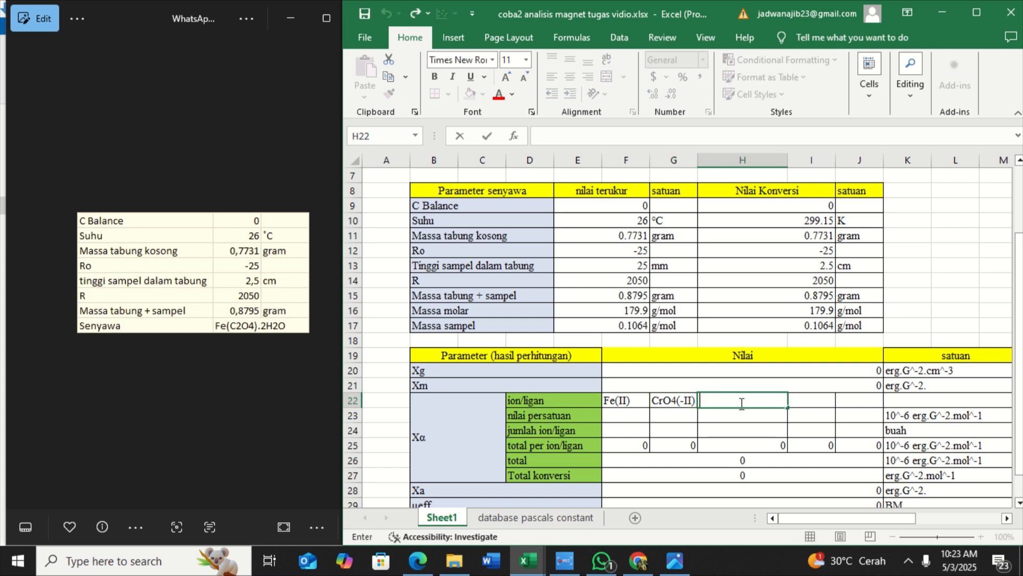
text(H2O)
Look up Fe²⁺ on the database pascals constant sheet and enter 13 as the nilai persatuan for Fe(II) on Sheet1
click(513, 519)
scroll(508, 378, down, 3)
scroll(508, 378, down, 8)
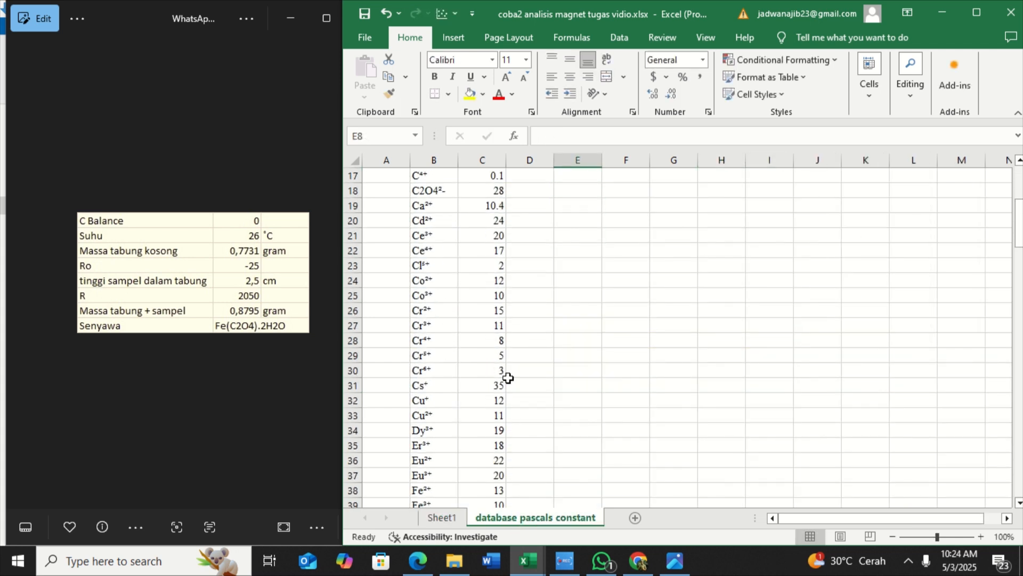
scroll(508, 377, down, 3)
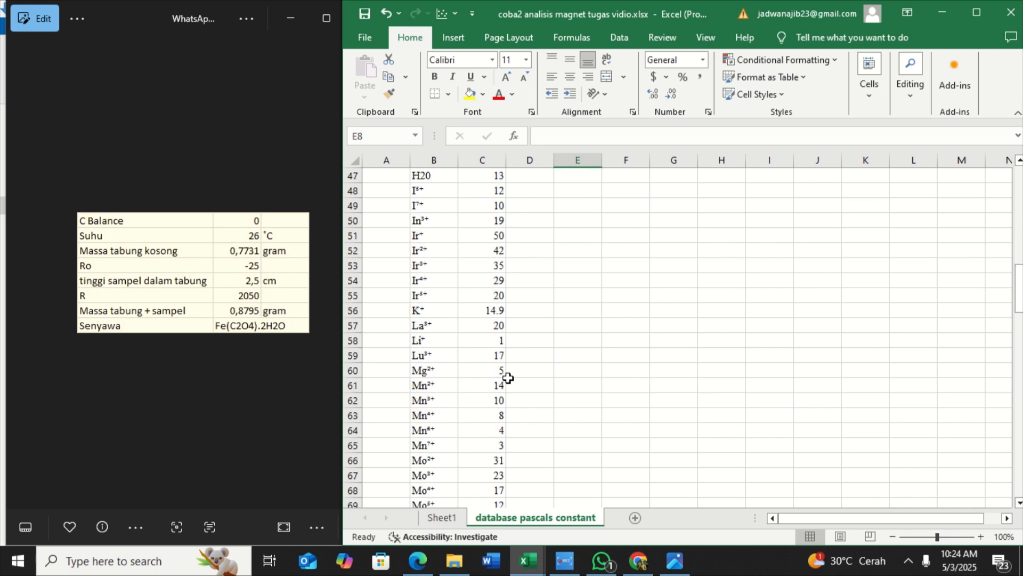
scroll(508, 378, up, 5)
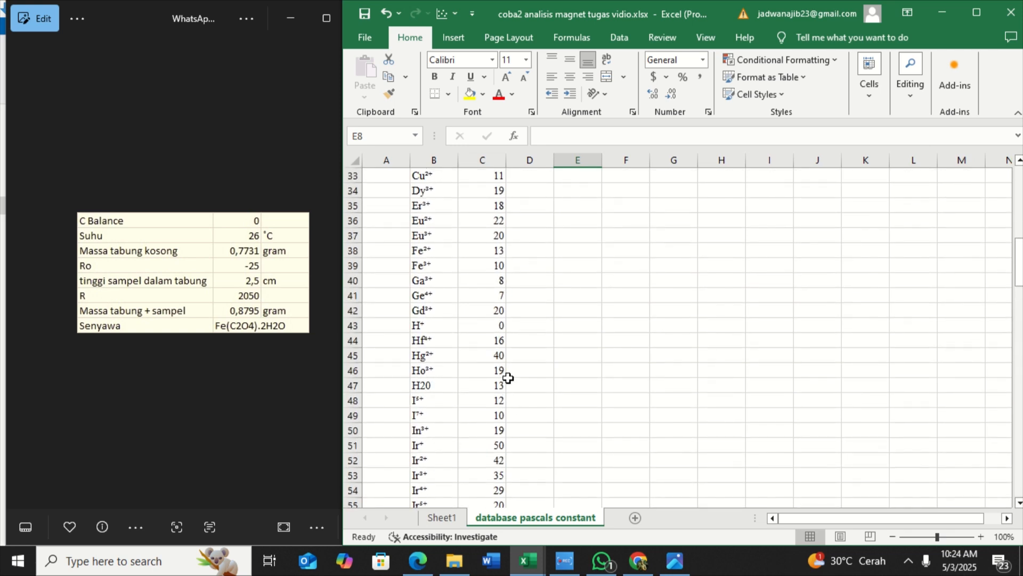
click(442, 518)
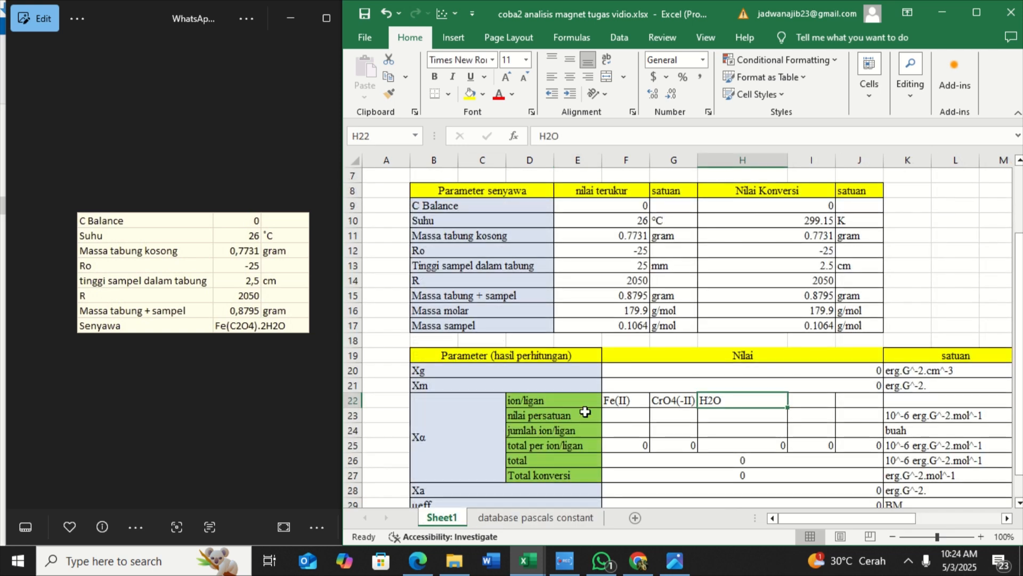
click(628, 419)
text(13)
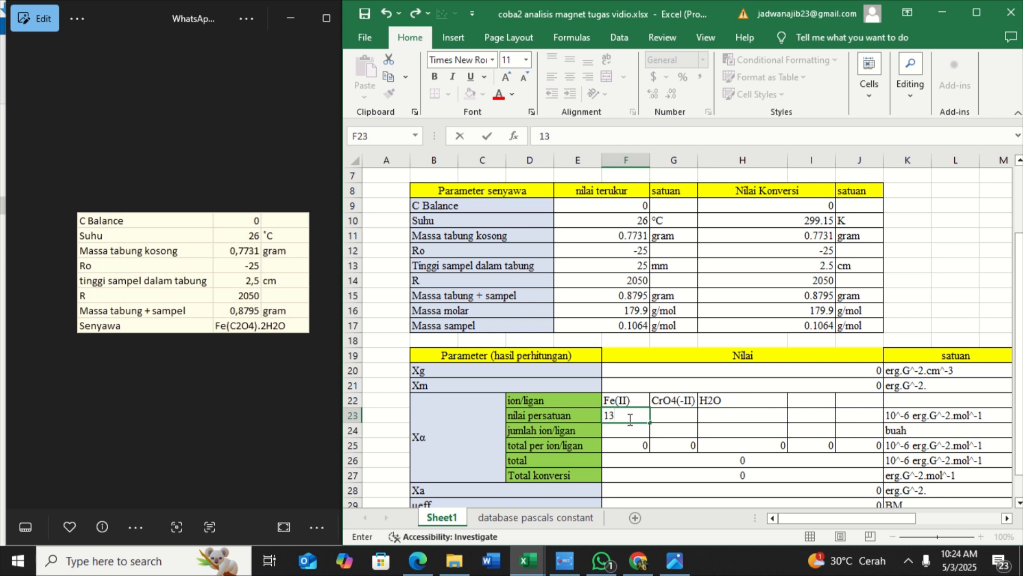
Look up C2O4²⁻ on the database pascals constant sheet and enter 28 as the nilai persatuan under CrO4(-II)
click(665, 417)
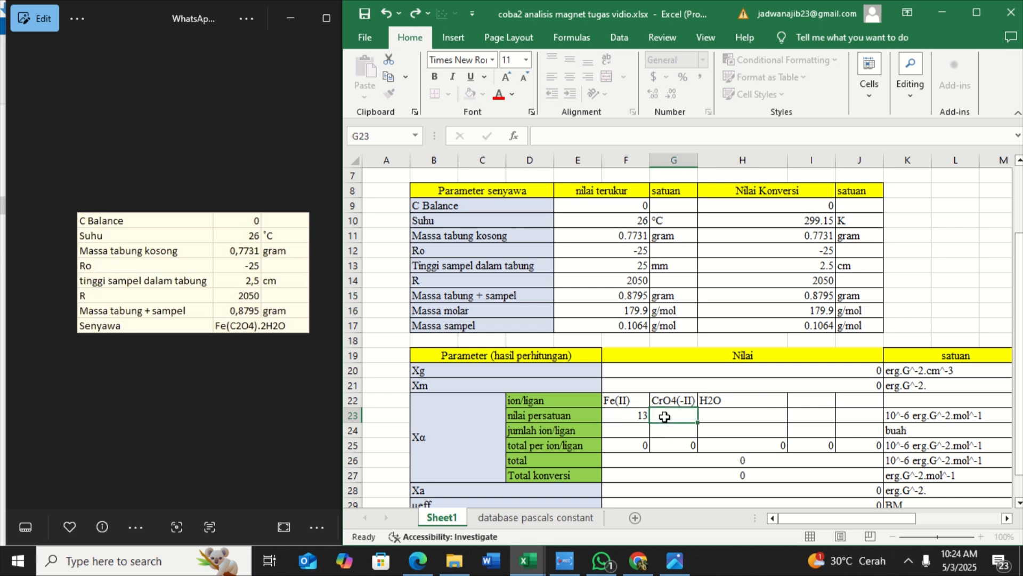
click(493, 518)
scroll(489, 424, up, 10)
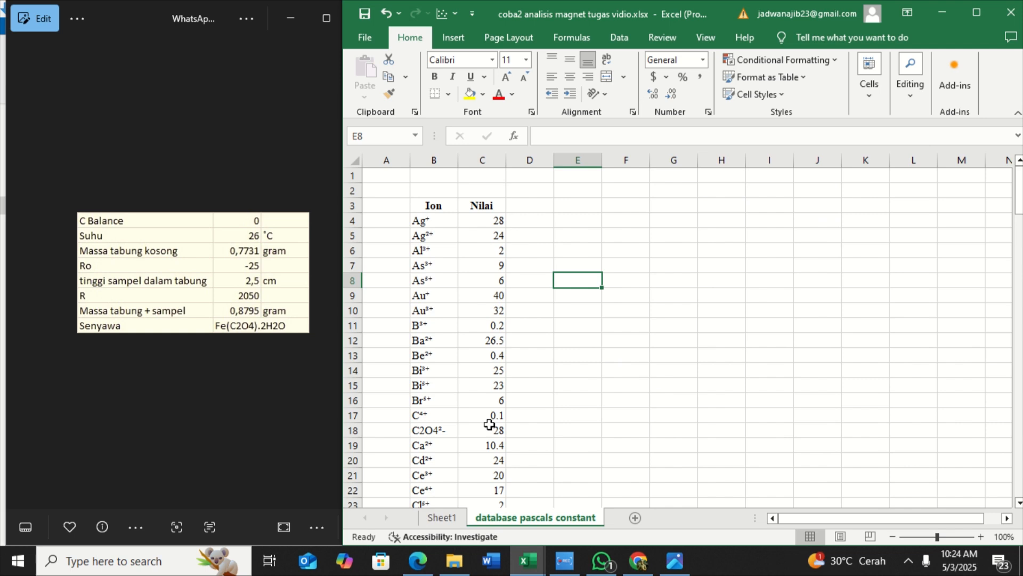
click(441, 517)
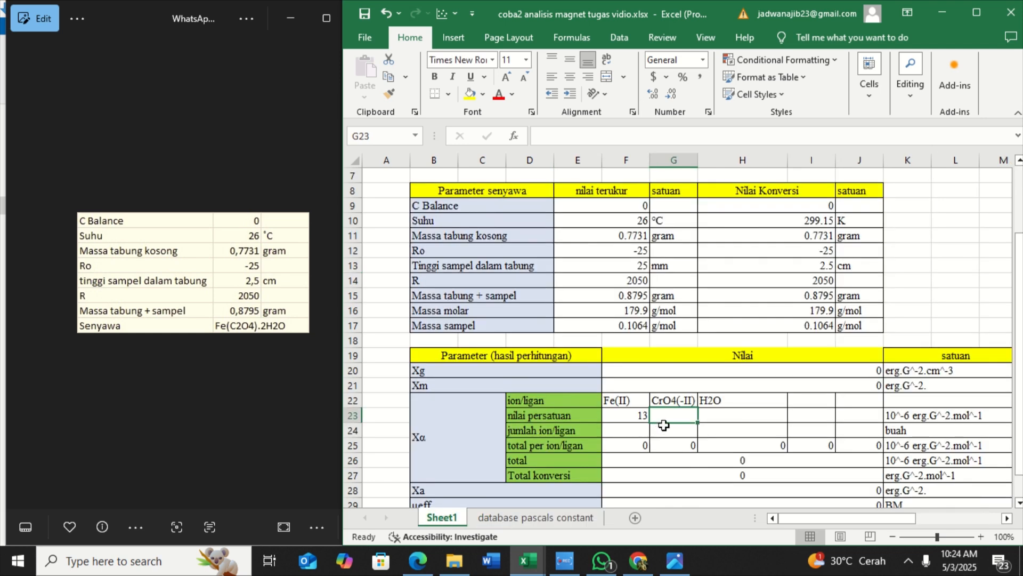
text(2)
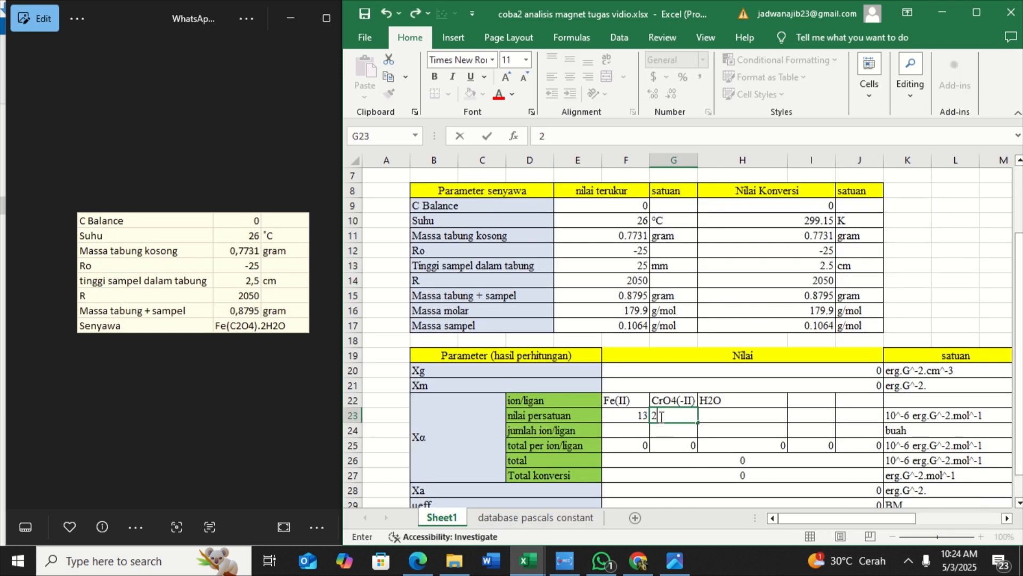
text(8)
Look up H2O on the database pascals constant sheet and enter 13 as its nilai persatuan on Sheet1
click(713, 416)
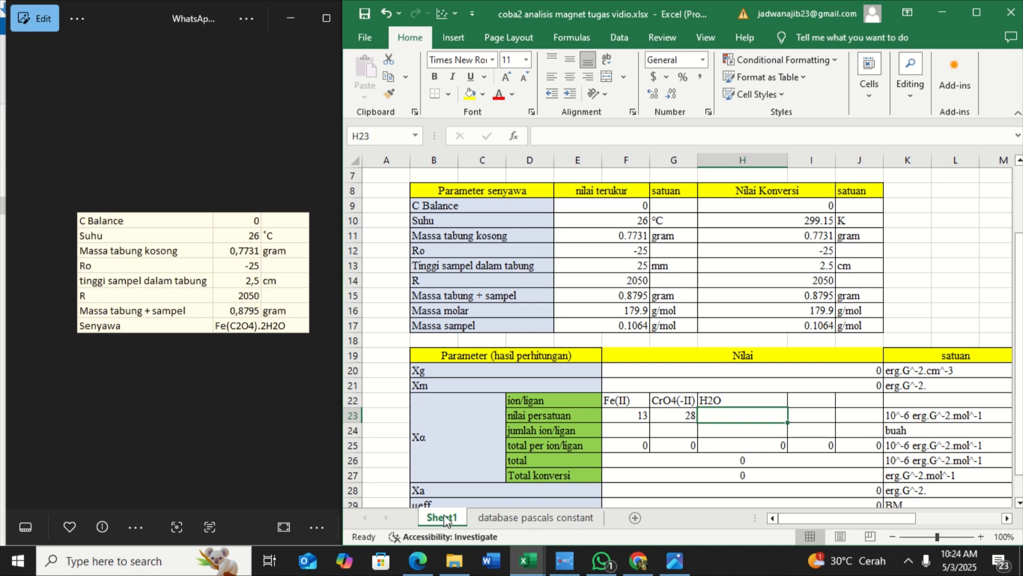
click(533, 517)
scroll(500, 428, down, 4)
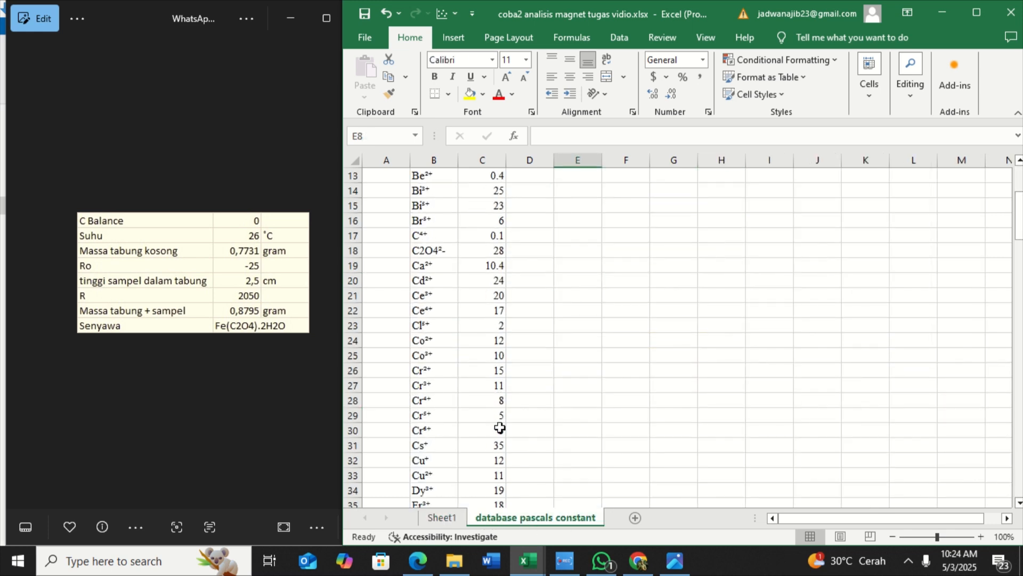
scroll(499, 427, down, 15)
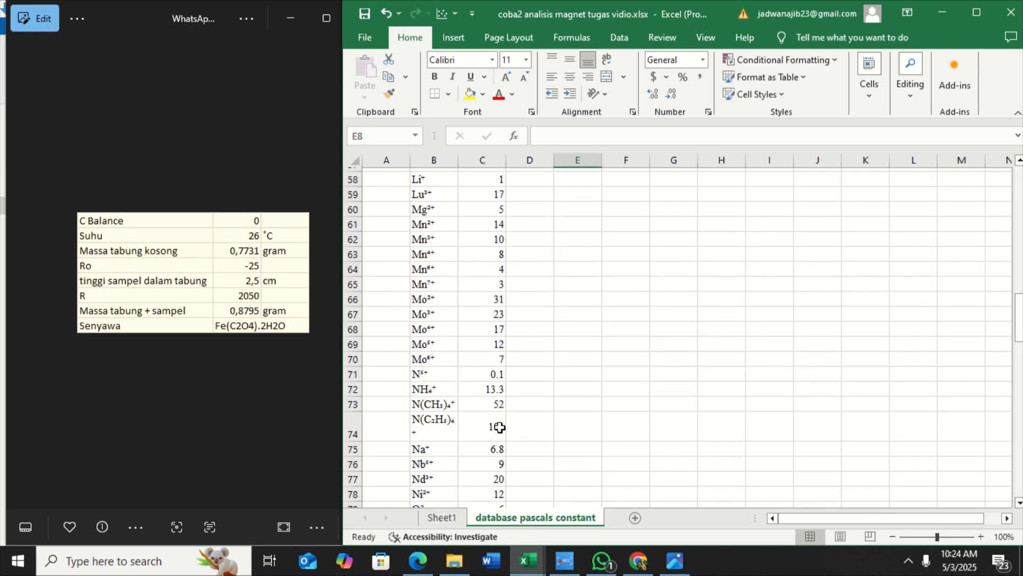
scroll(500, 428, up, 12)
double_click(499, 428)
scroll(500, 427, up, 8)
scroll(499, 427, down, 9)
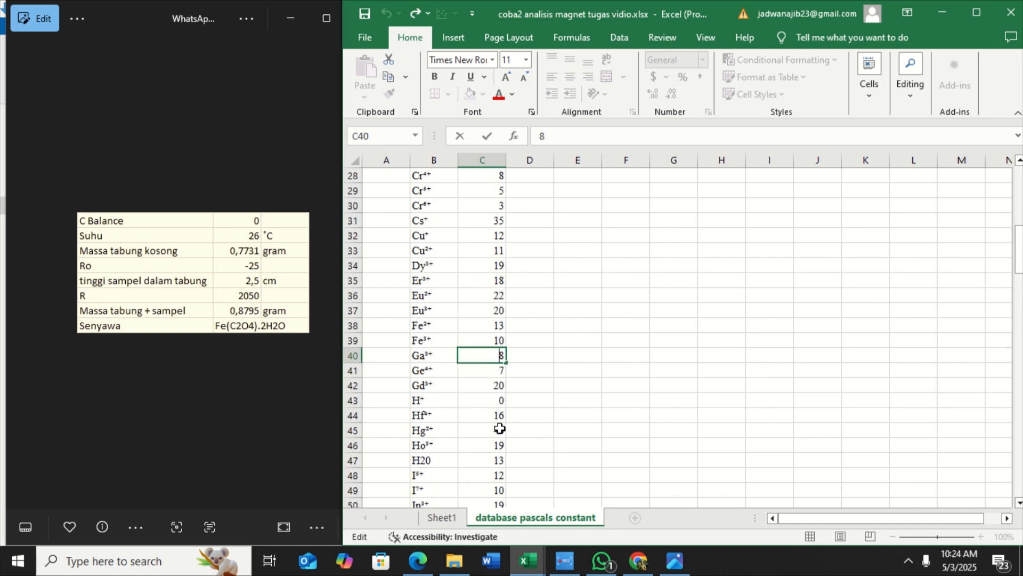
click(442, 517)
text(1)
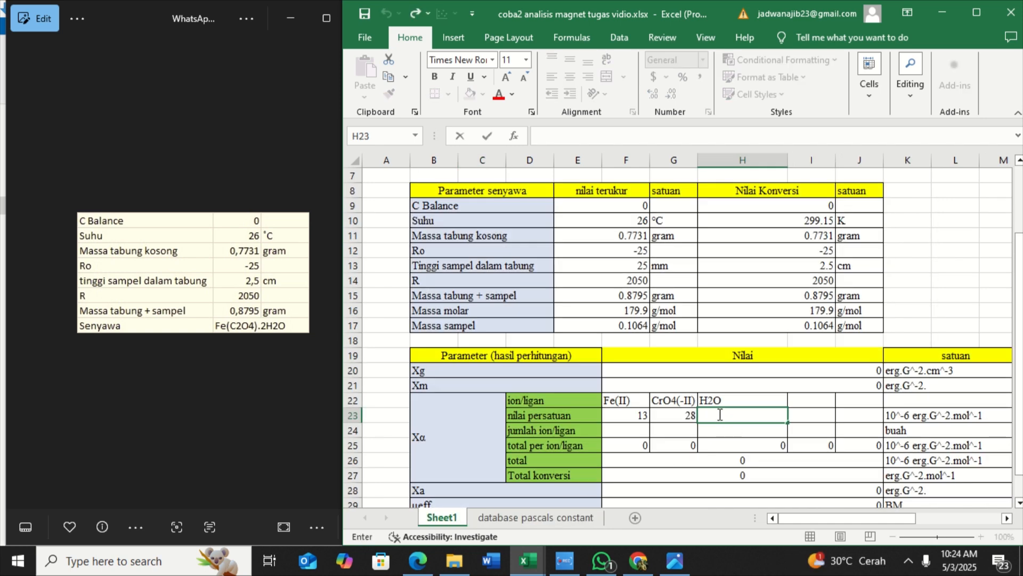
text(3)
key(Return)
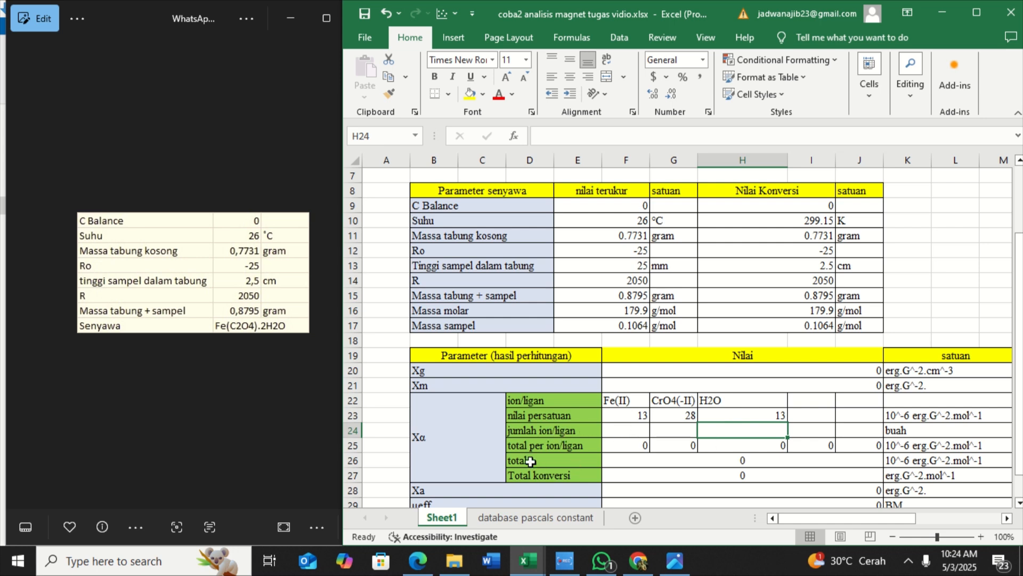
Set the jumlah ion/ligan to 1 for Fe(II), 1 for CrO4(-II) and 2 for H2O
double_click(627, 434)
key(Return)
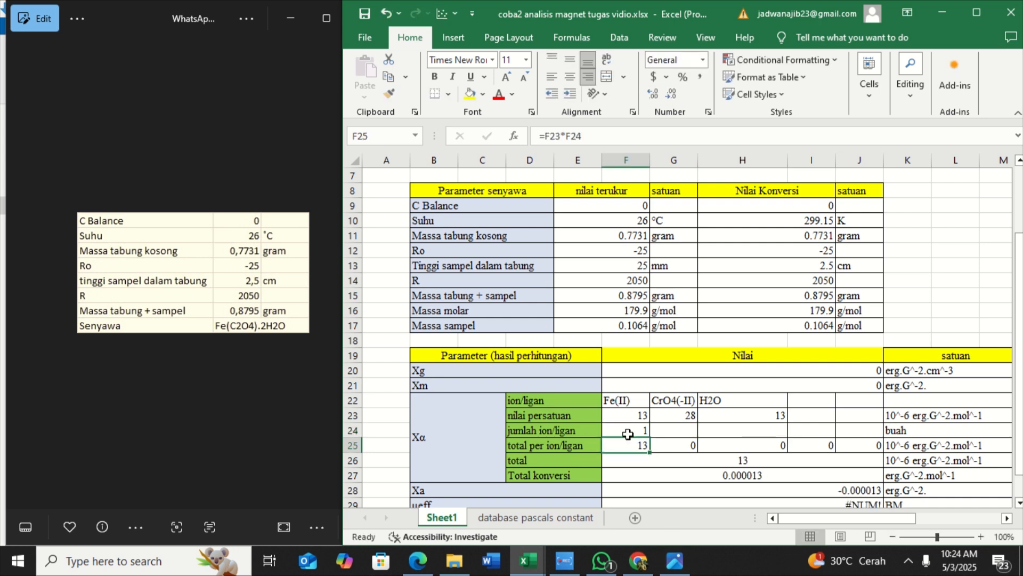
click(677, 432)
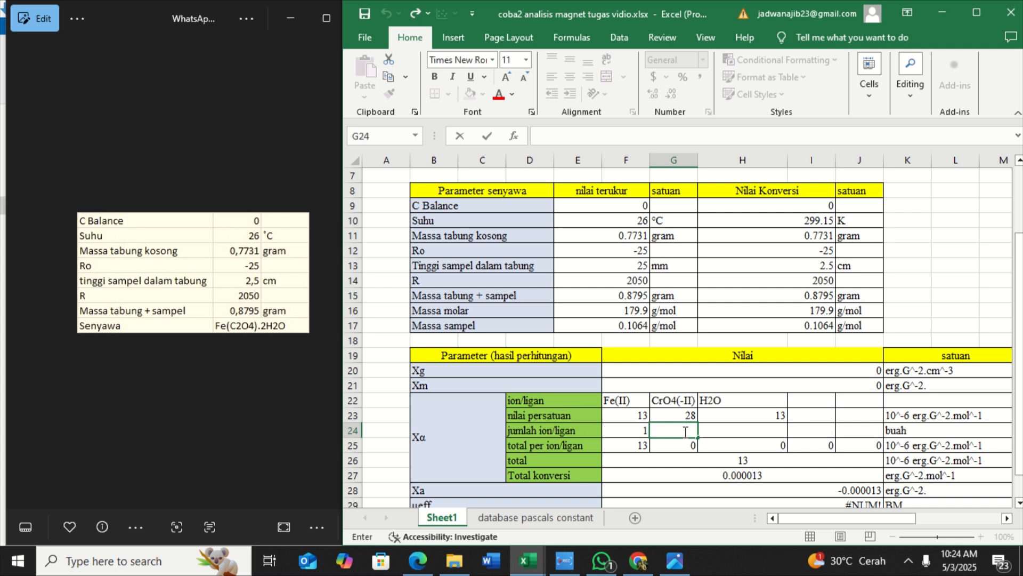
text(1)
key(Return)
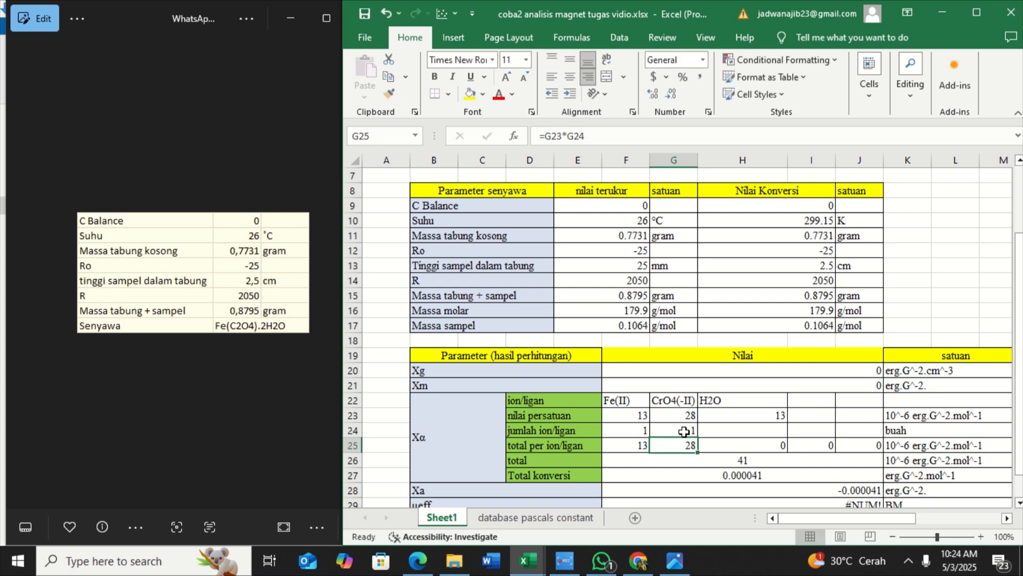
click(734, 430)
text(2)
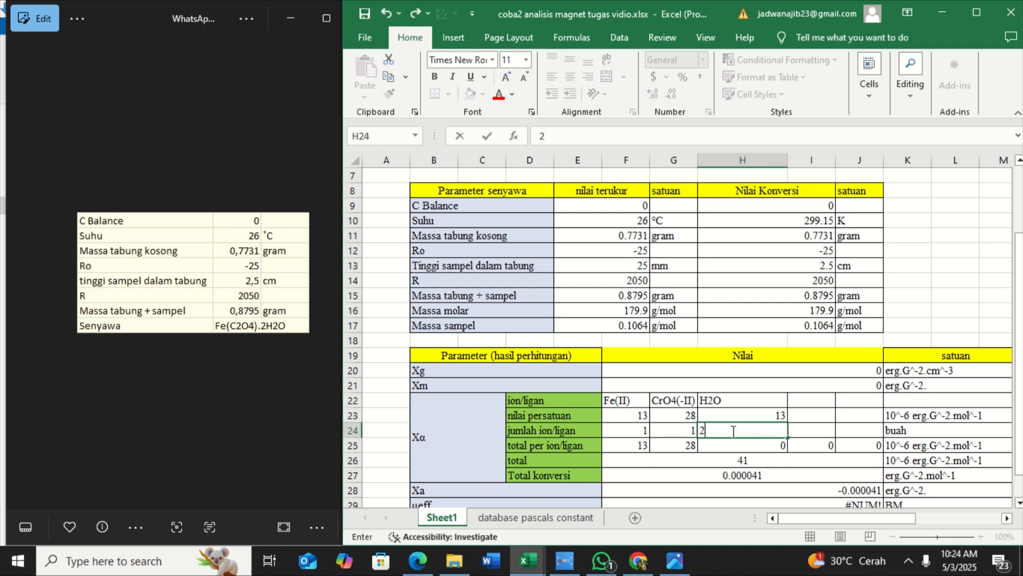
key(Return)
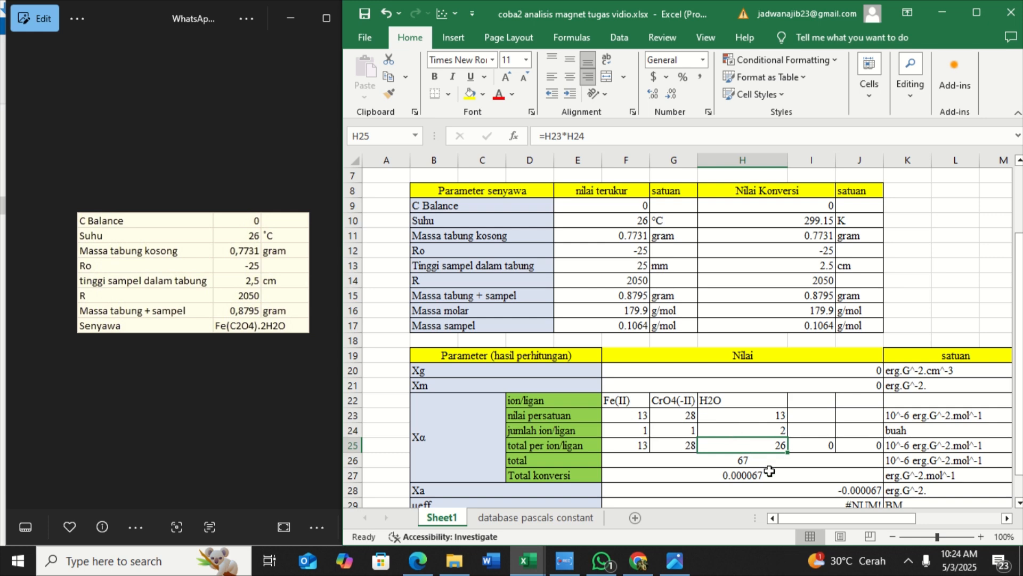
Examine the calculated Xα totals, Xa, μeff and unpaired-electron estimate against the formulas and symbol explanations beside the tables
scroll(769, 470, down, 1)
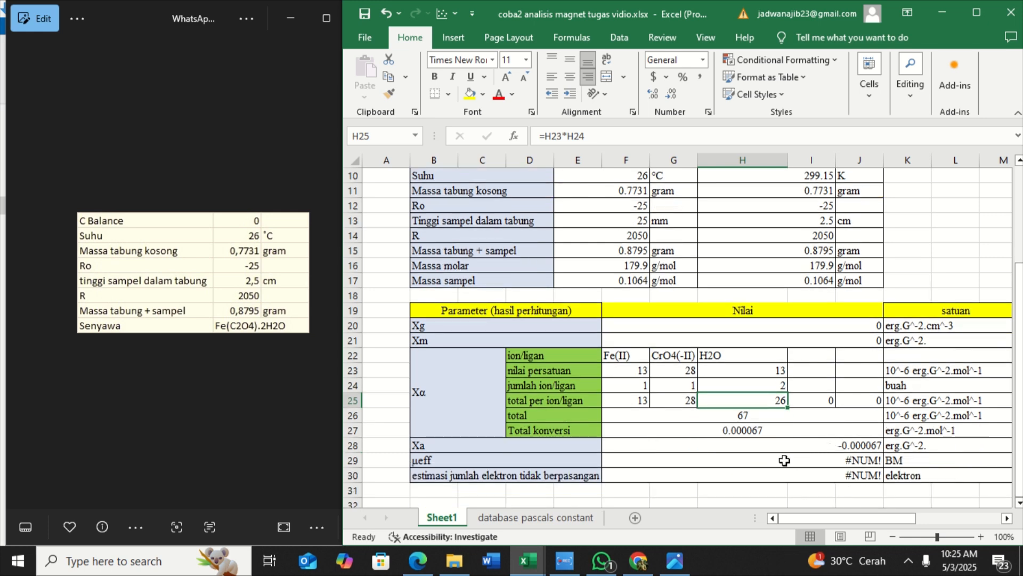
scroll(785, 460, right, 5)
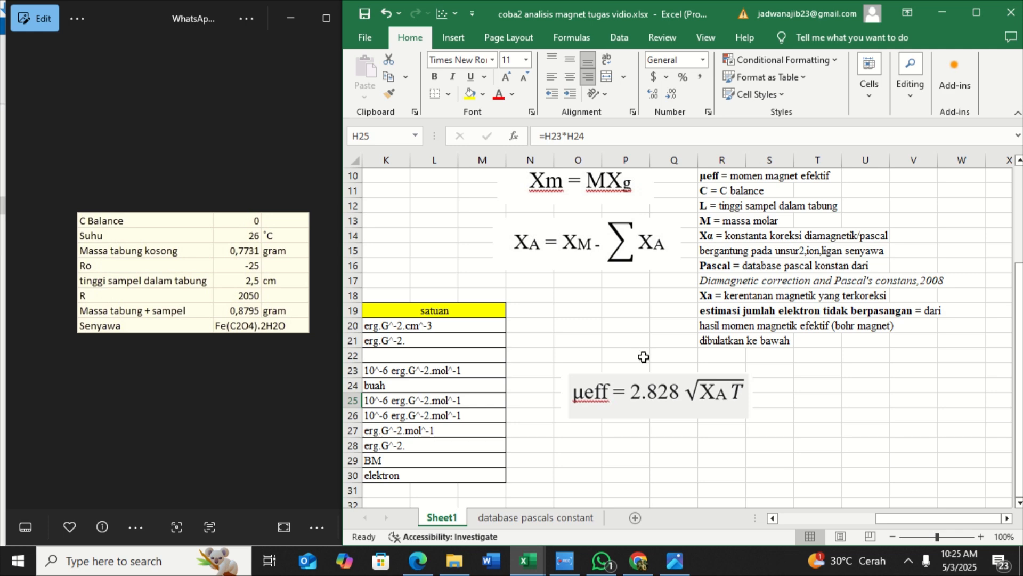
scroll(643, 357, up, 1)
scroll(643, 357, left, 1)
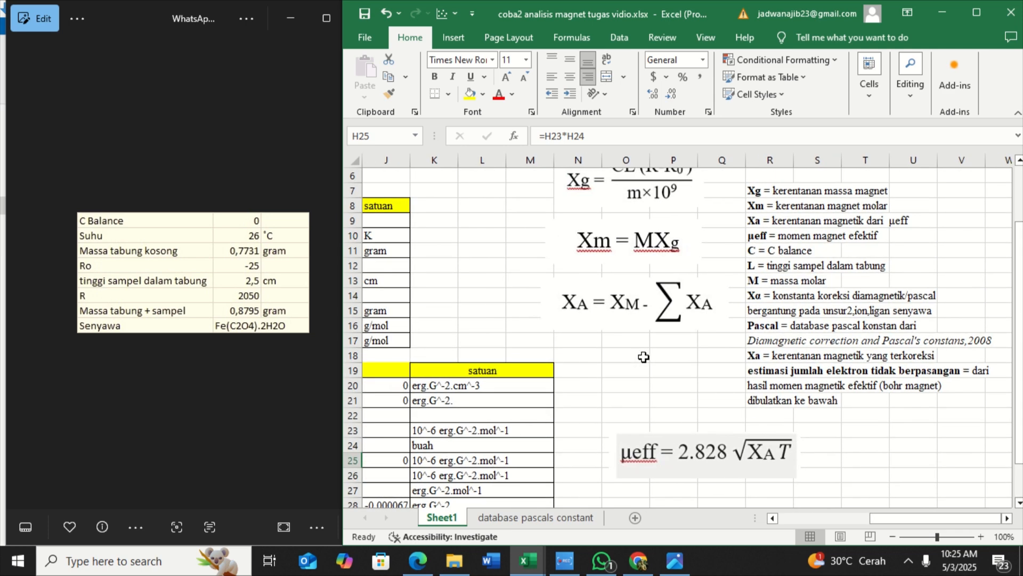
scroll(644, 356, left, 4)
scroll(644, 357, down, 1)
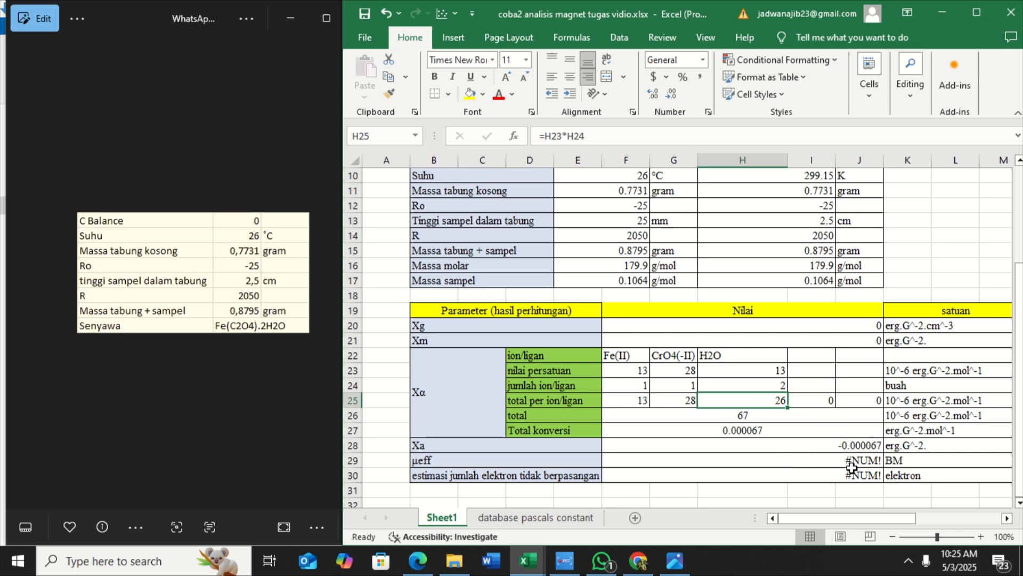
scroll(730, 452, right, 5)
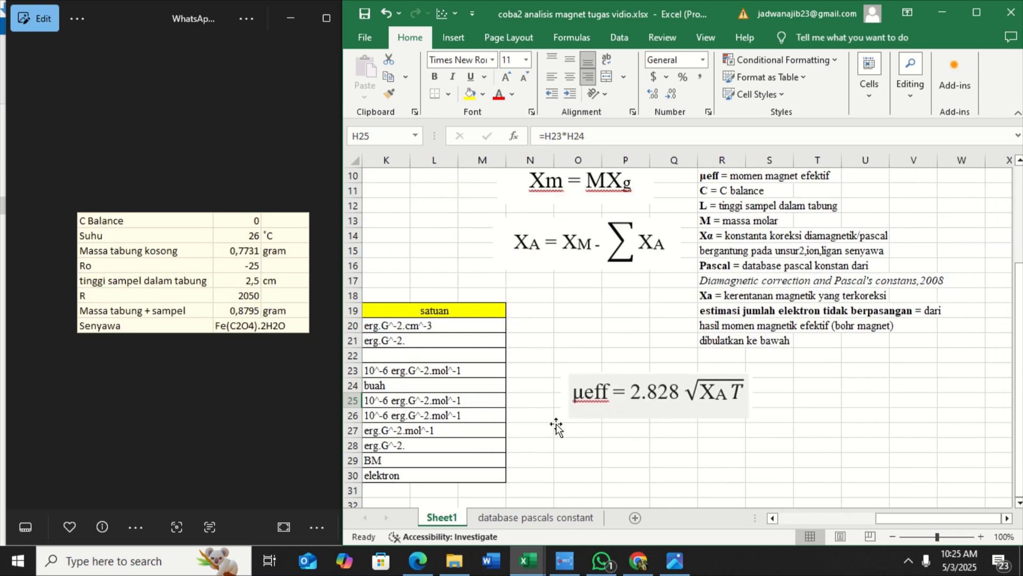
scroll(556, 425, left, 3)
scroll(556, 425, right, 3)
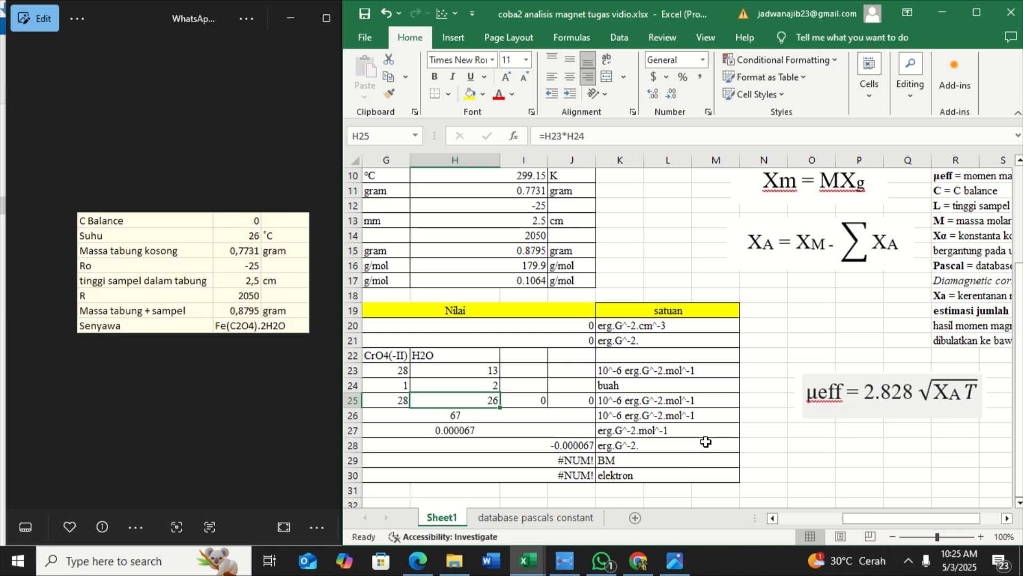
scroll(706, 442, left, 3)
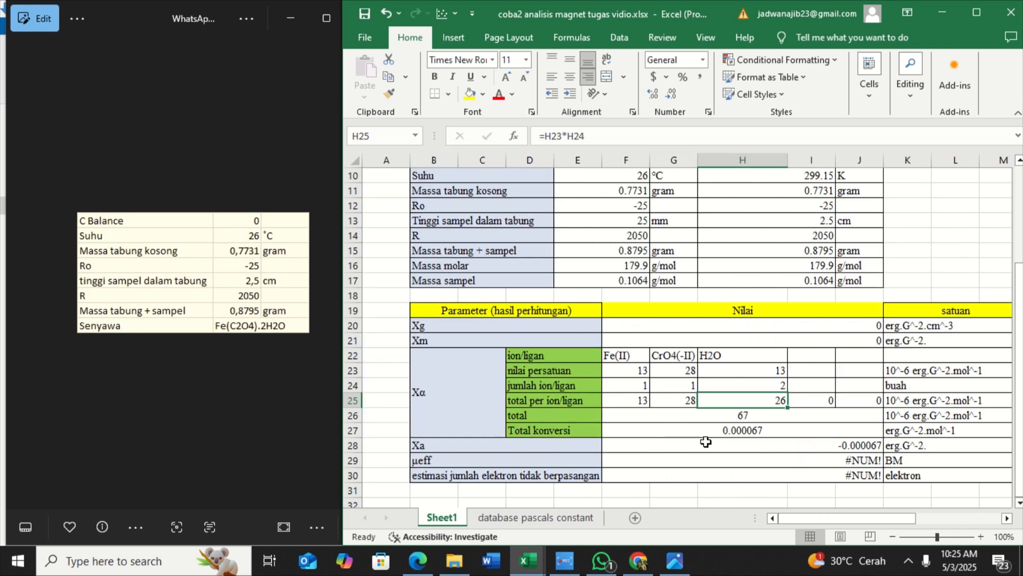
scroll(706, 442, right, 1)
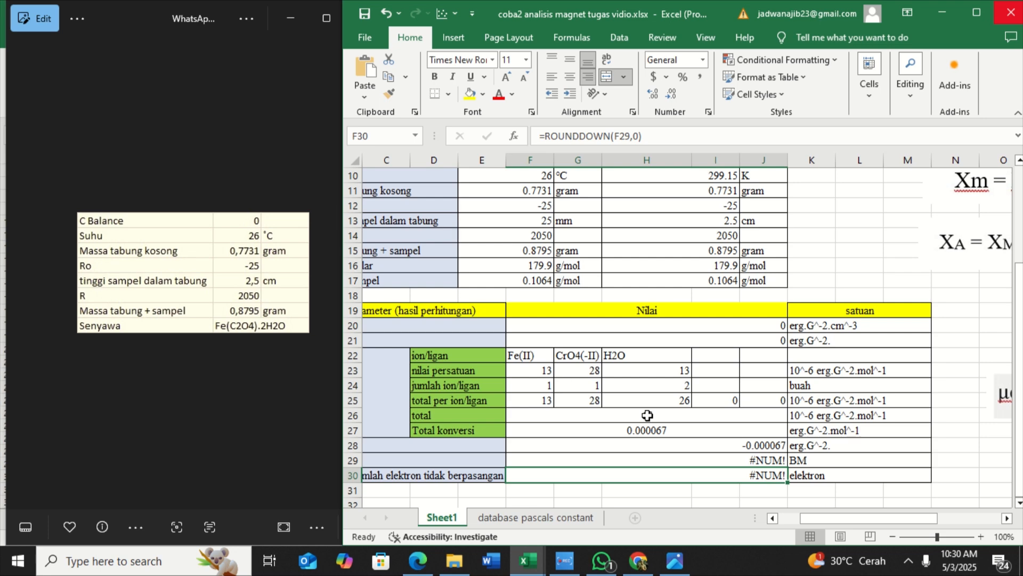
scroll(648, 415, up, 2)
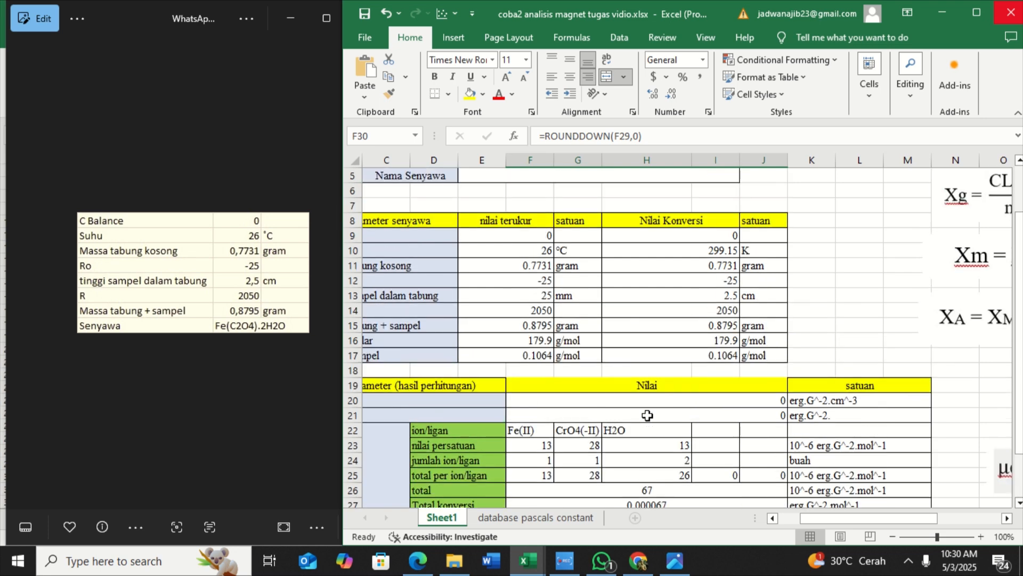
scroll(648, 415, down, 1)
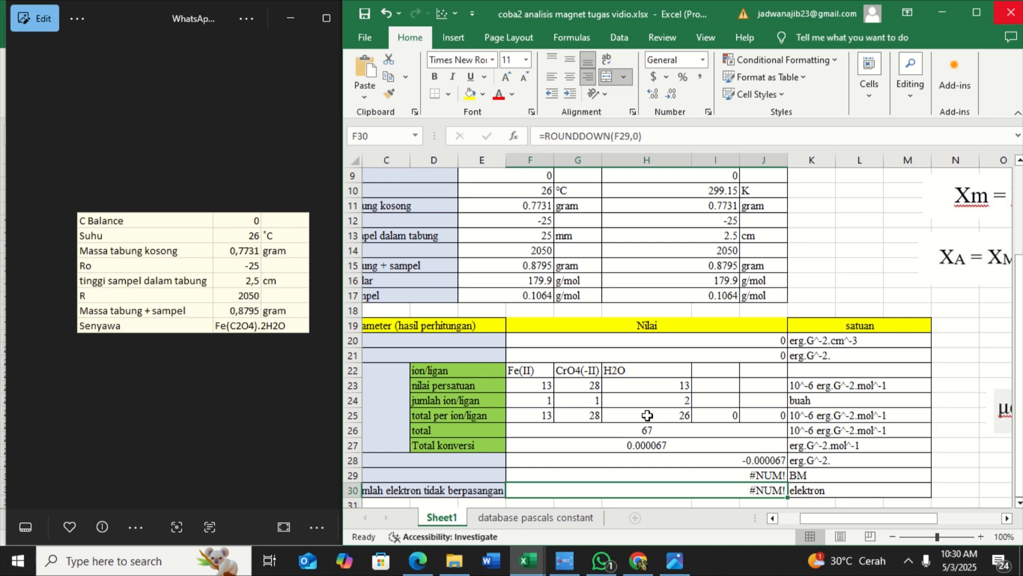
Wrap the μeff formula in a negative-value check, making it =IF(F28*H10<0,,2.828*SQRT(F28*H10)), and accept the closing-parenthesis correction
scroll(714, 445, left, 2)
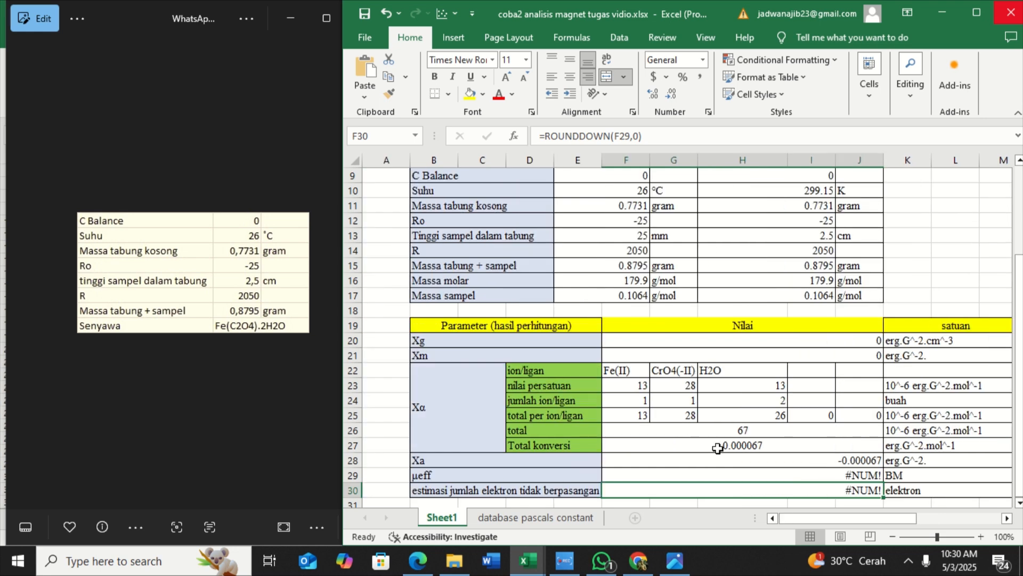
scroll(718, 449, right, 2)
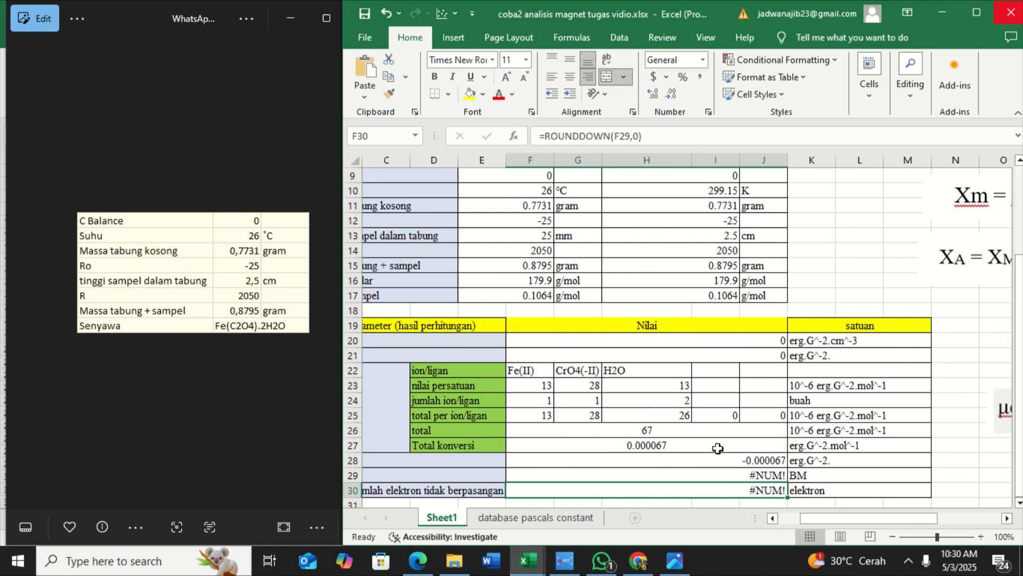
ctrl+scroll(718, 448, down, 1)
scroll(718, 449, down, 1)
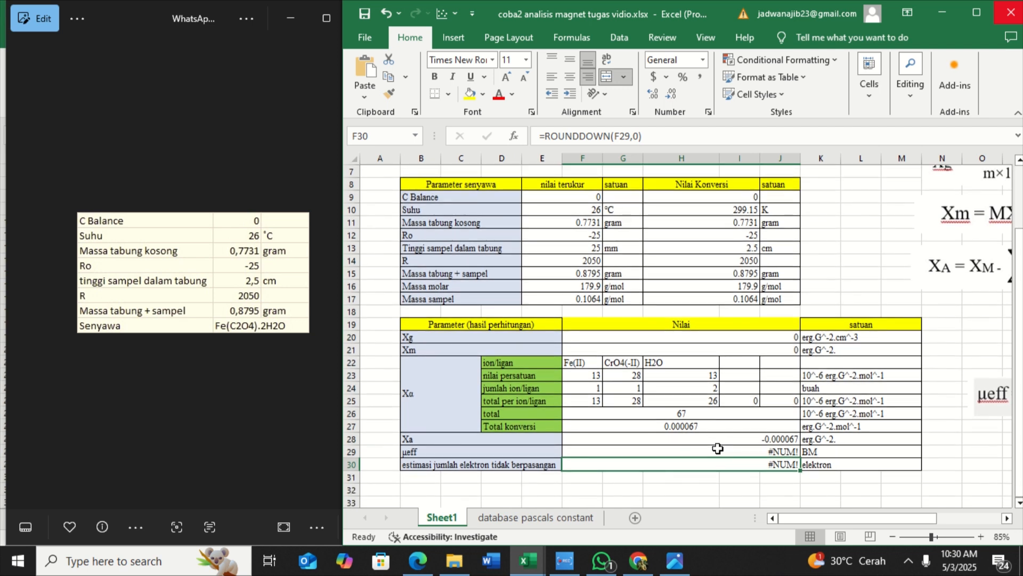
scroll(718, 448, right, 3)
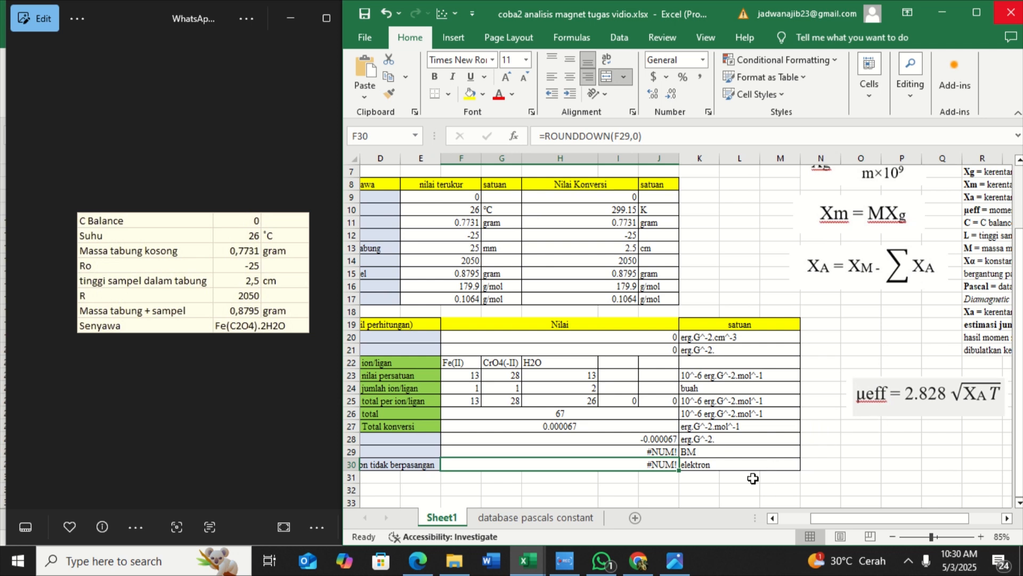
scroll(753, 478, left, 3)
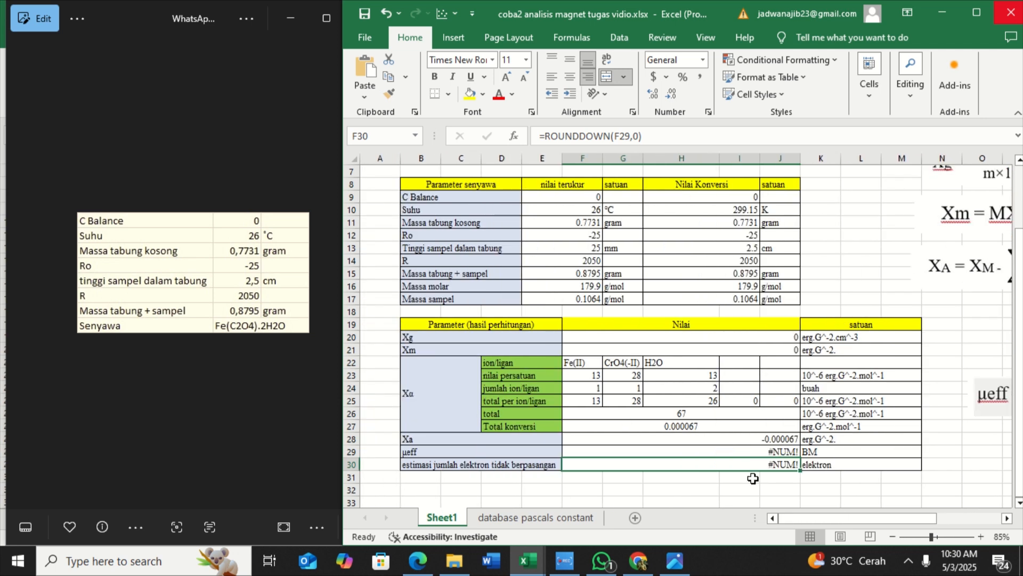
click(672, 451)
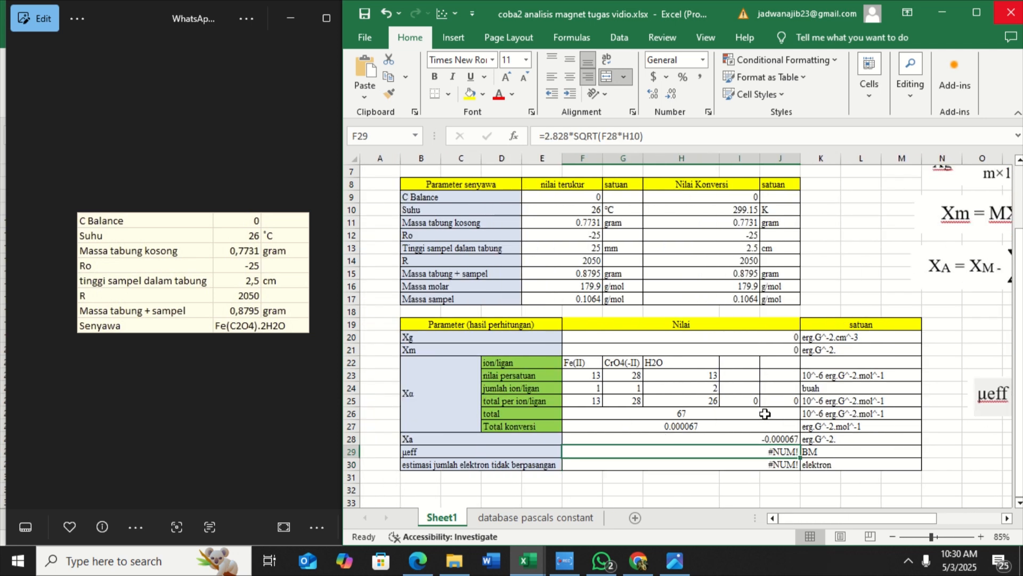
double_click(765, 450)
click(714, 452)
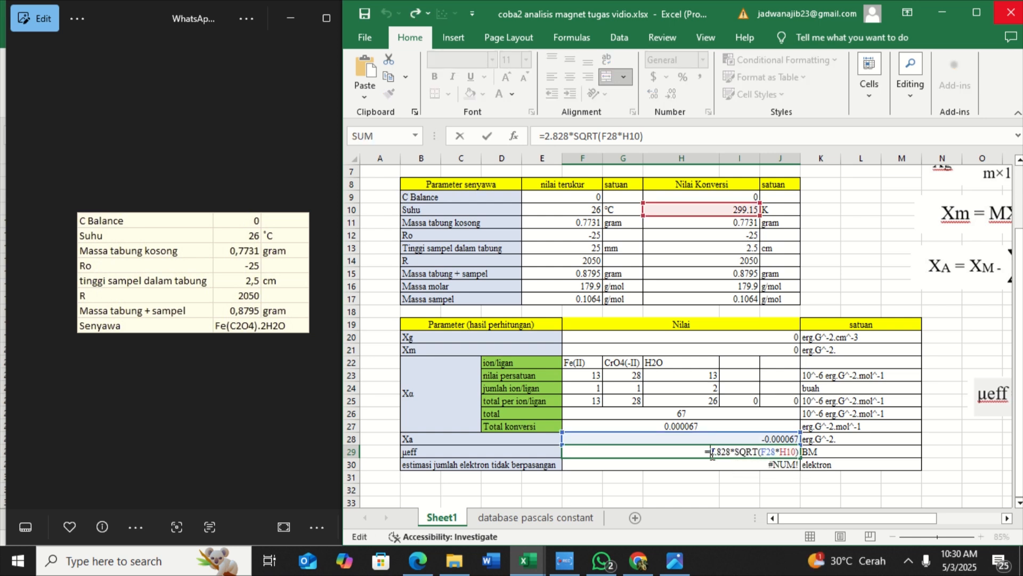
text(IF(F28*H10<0,,)
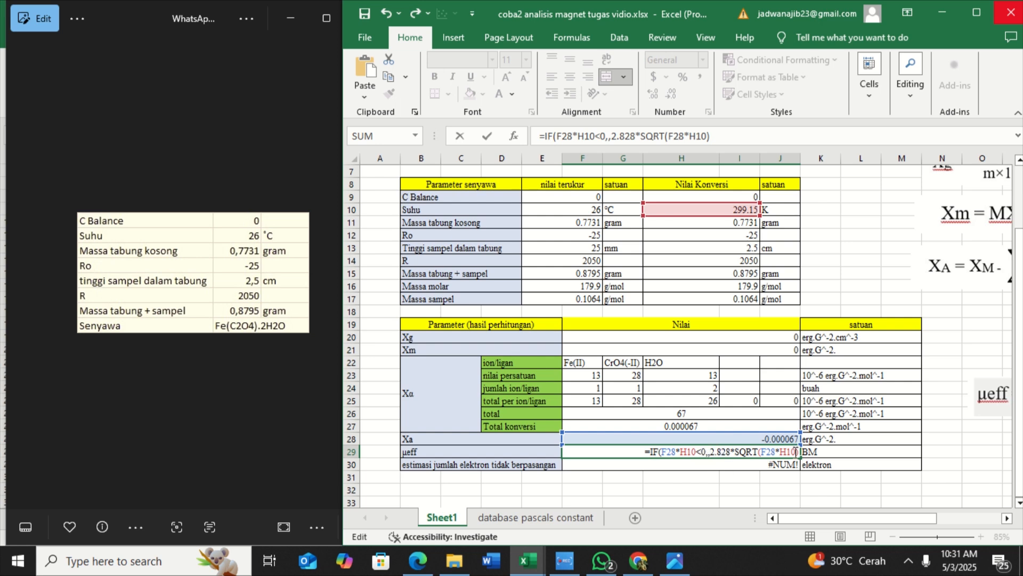
key(Return)
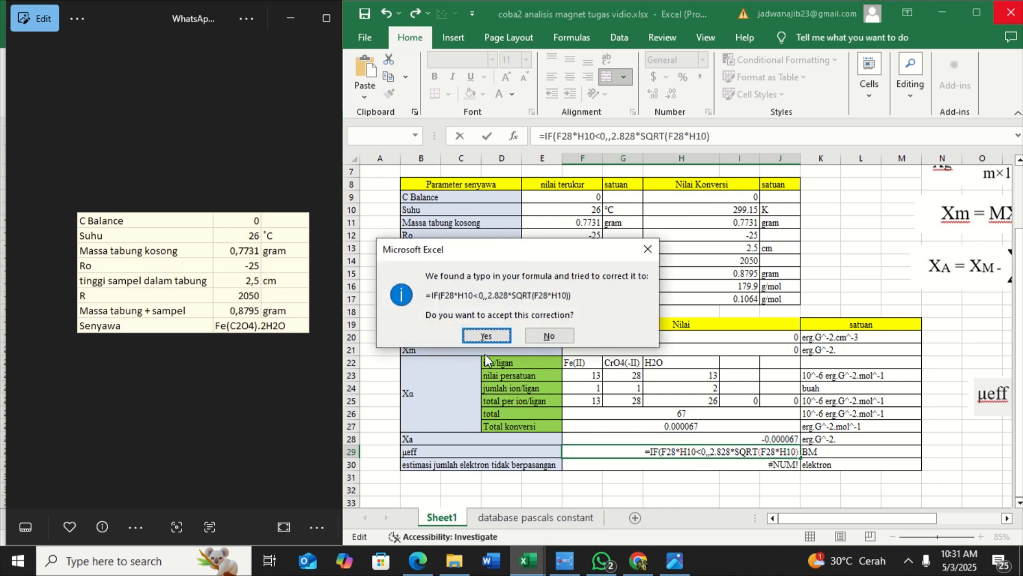
click(487, 337)
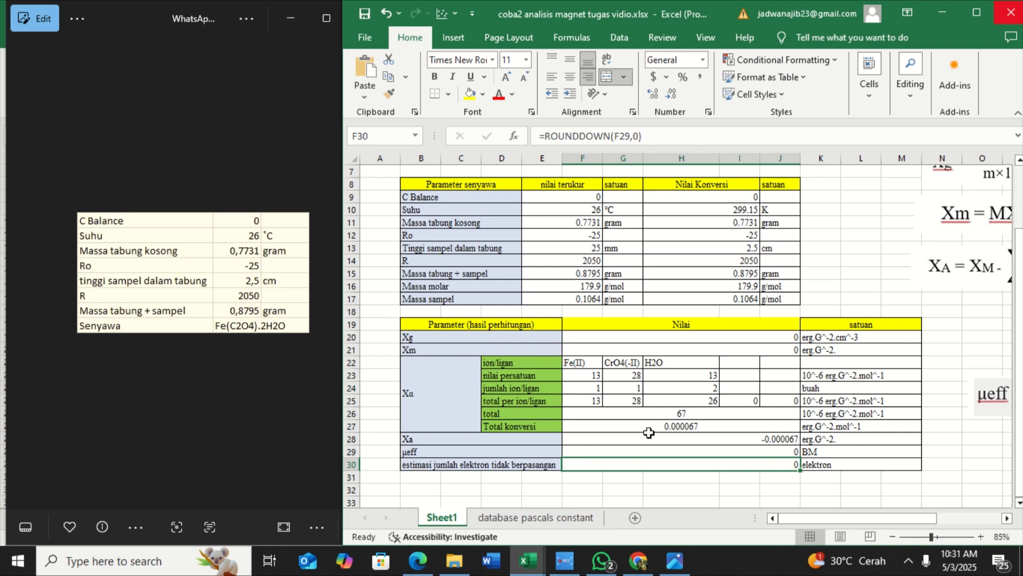
Set the nilai terukur of C Balance to 6 to test the workbook's calculations
scroll(648, 432, right, 3)
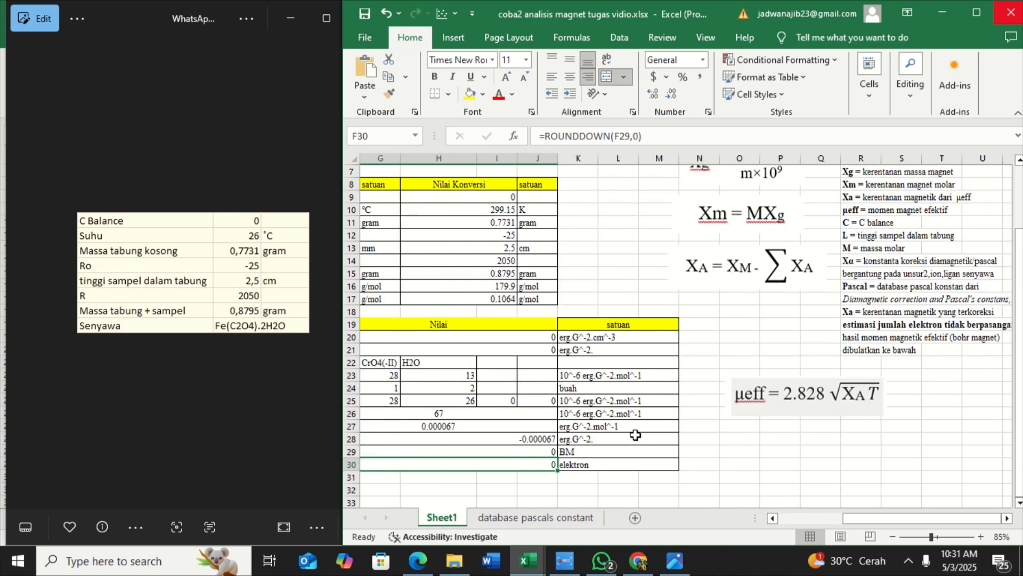
scroll(635, 435, left, 3)
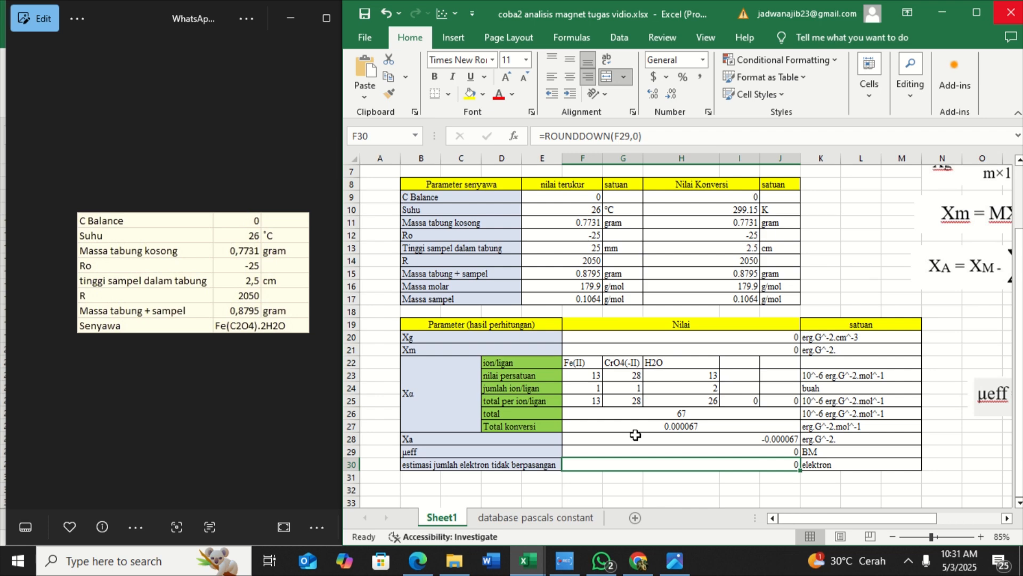
scroll(635, 434, up, 2)
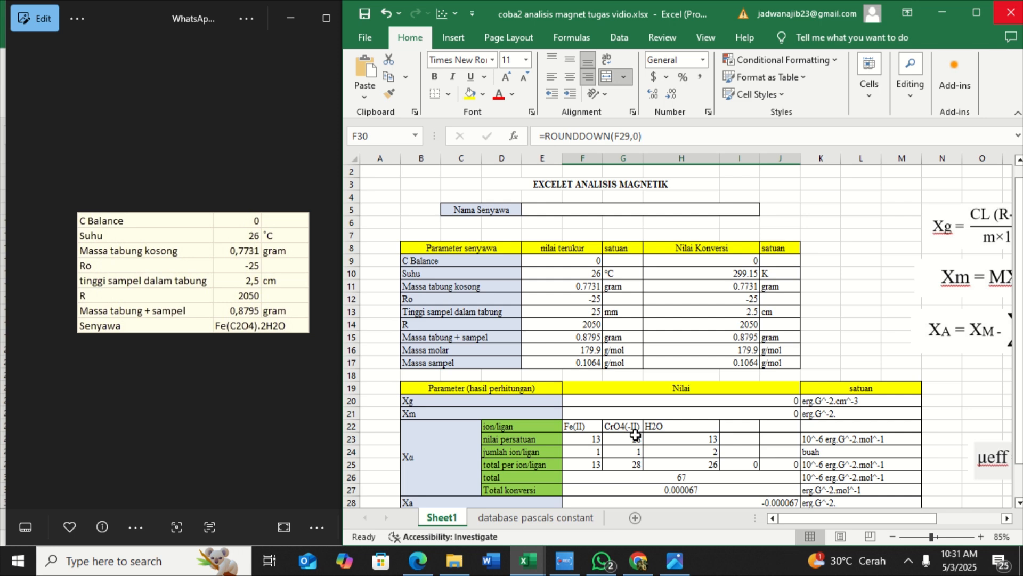
scroll(635, 435, down, 2)
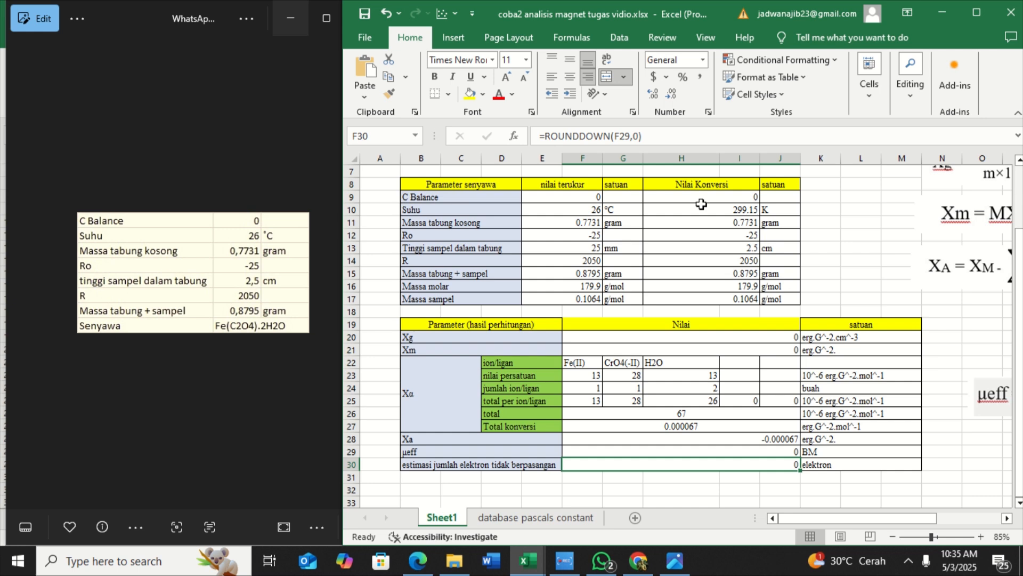
double_click(598, 197)
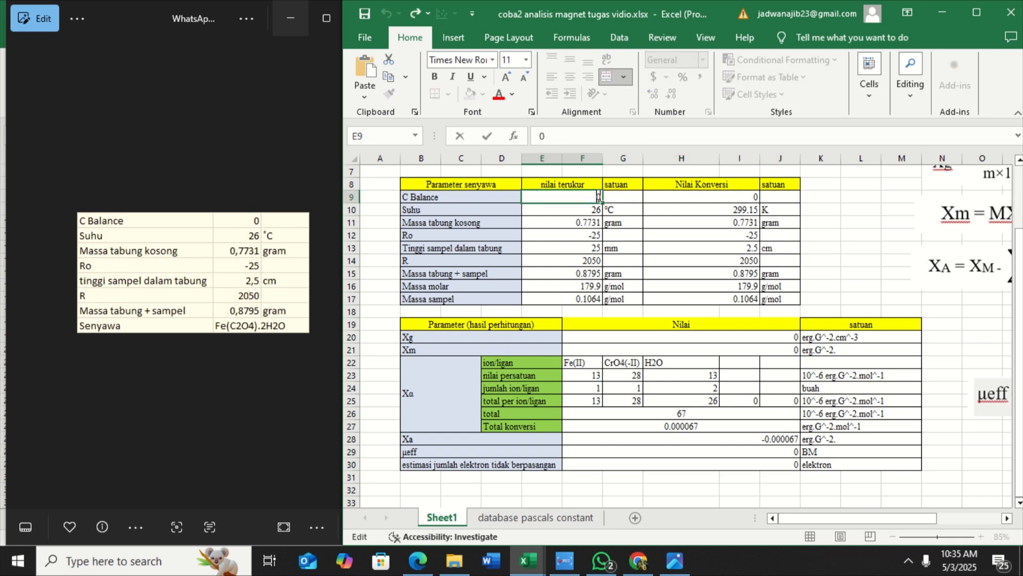
key(BackSpace)
text(6)
key(Return)
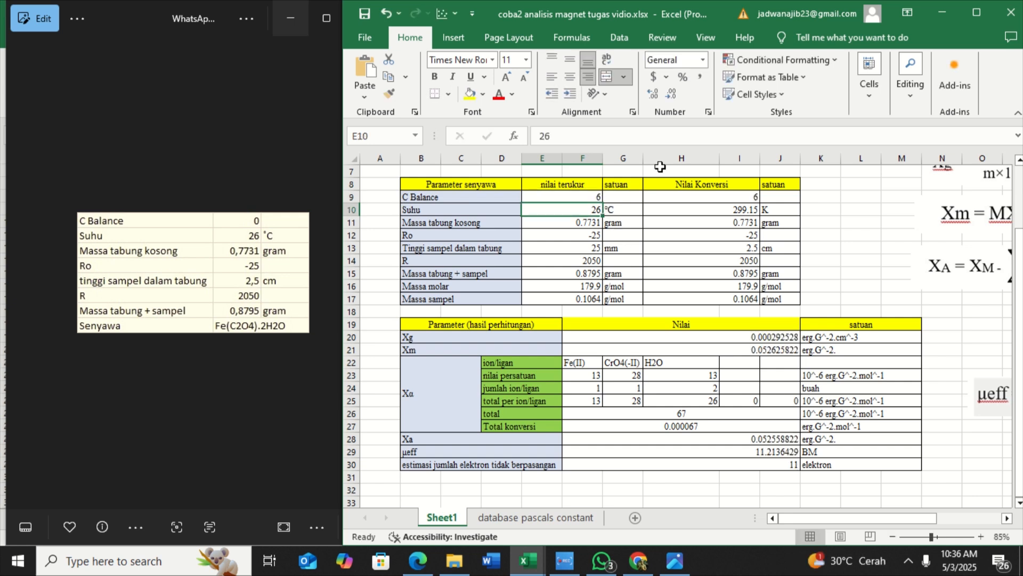
Set the nilai terukur of C Balance back to 0, matching the reference data
click(584, 197)
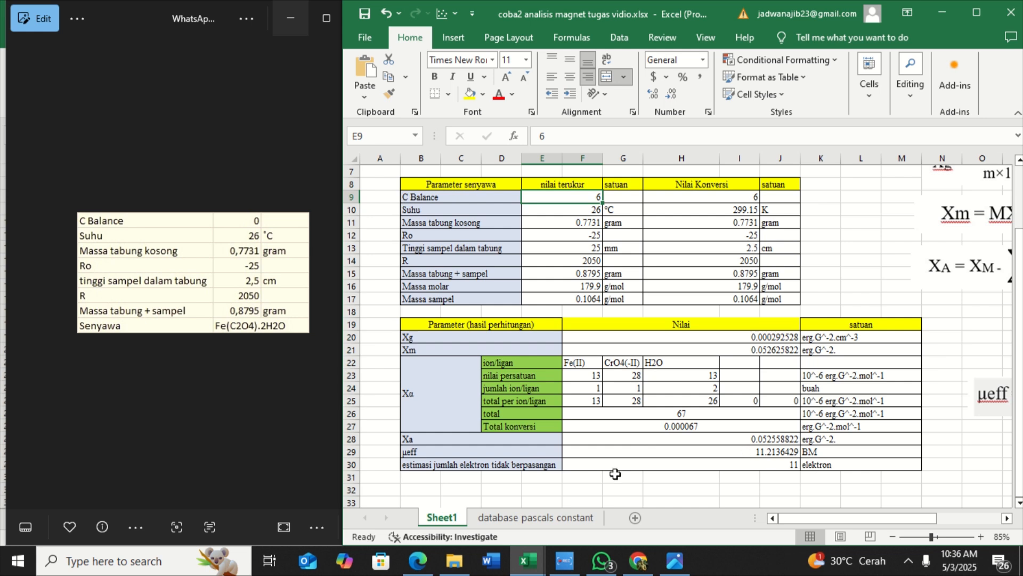
double_click(592, 198)
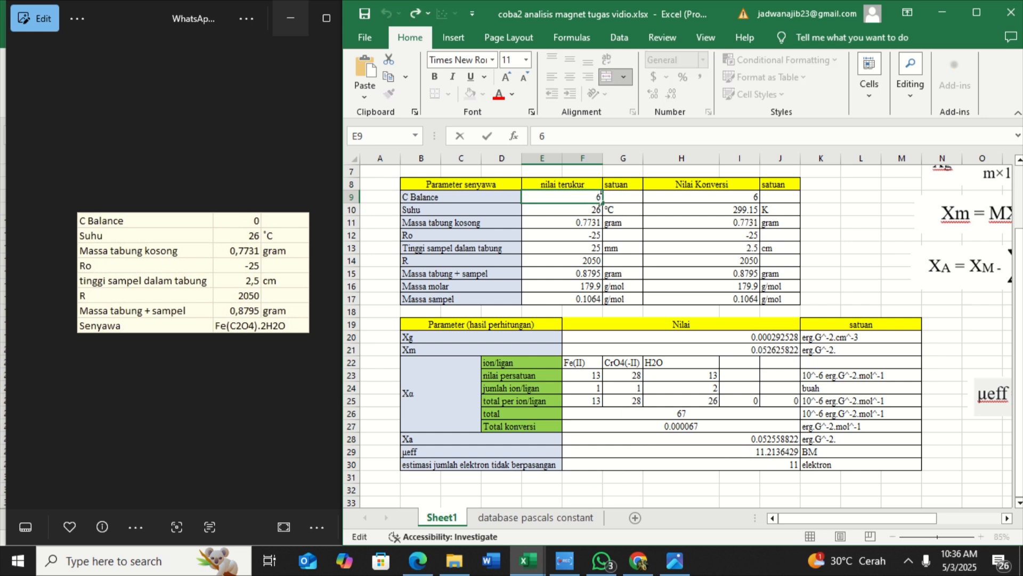
key(BackSpace)
text(0)
key(ctrl+Return)
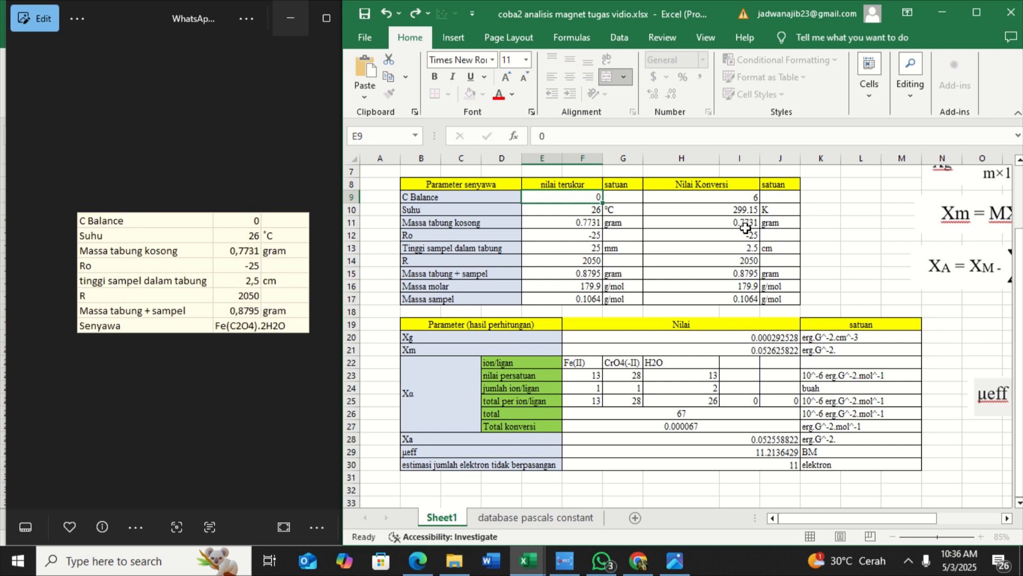
key(Return)
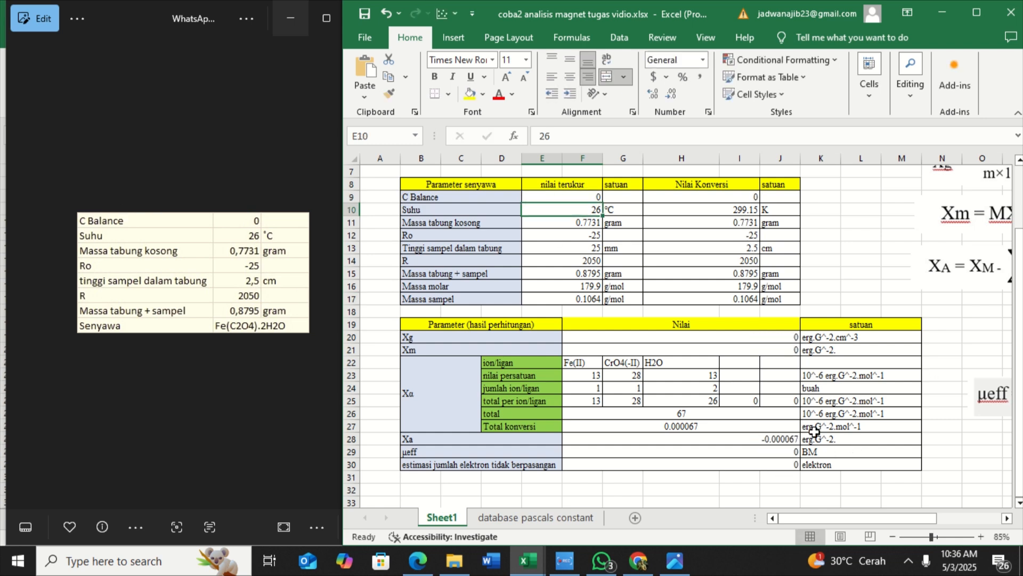